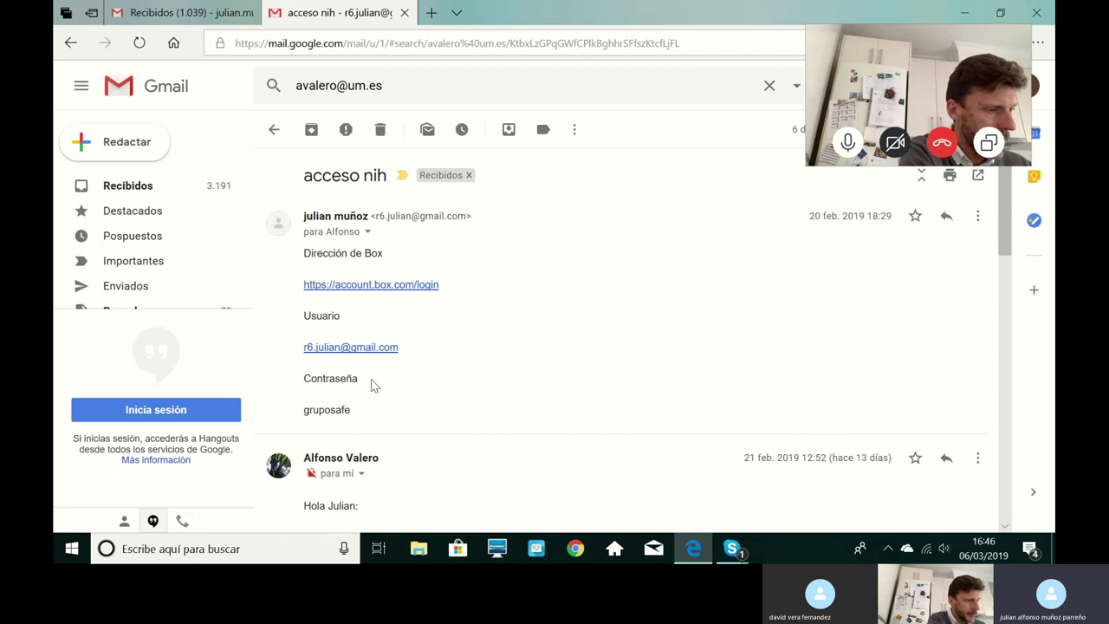
Step: Open the Box login link from the access e-mail, check the message again, and return to the Box file list
{"action": "left_click", "coordinate": [384, 295]}
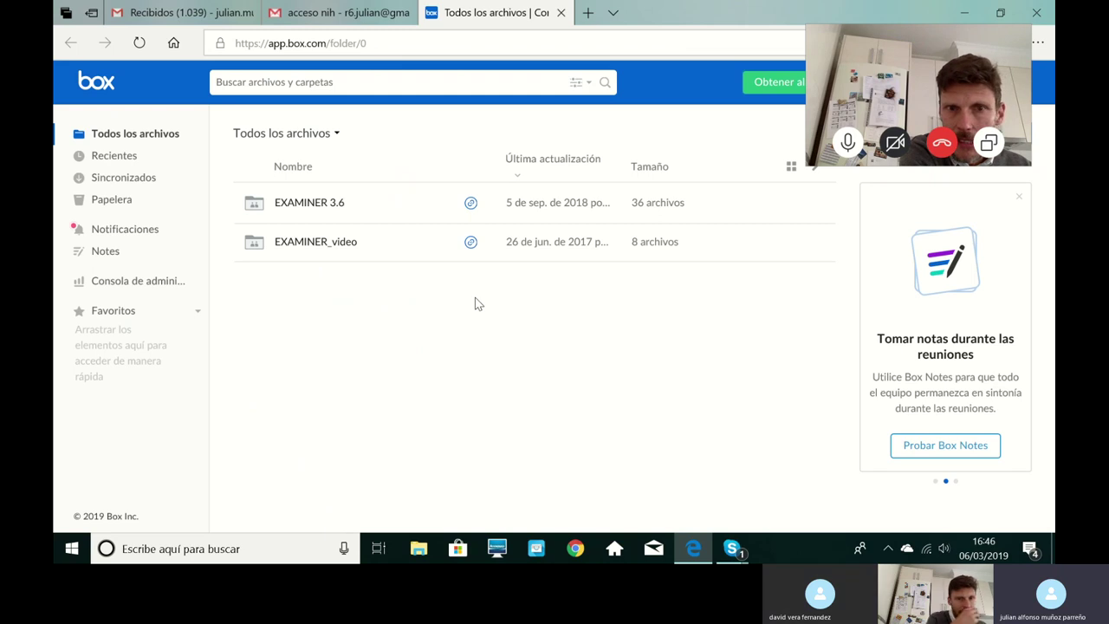
{"action": "left_click", "coordinate": [342, 14]}
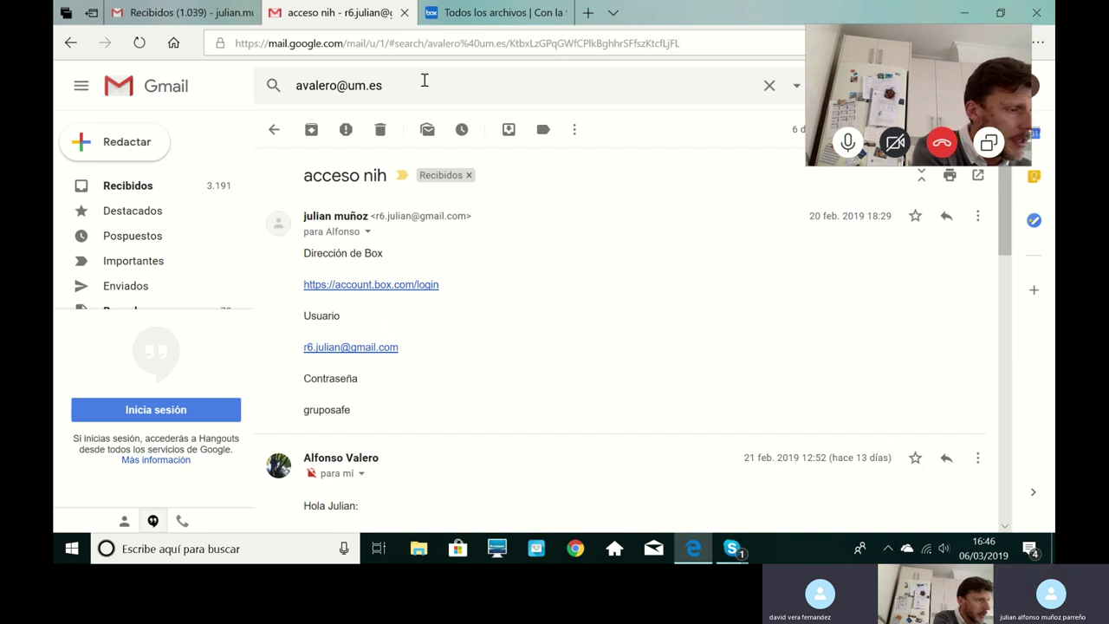
{"action": "mouse_move", "coordinate": [460, 25]}
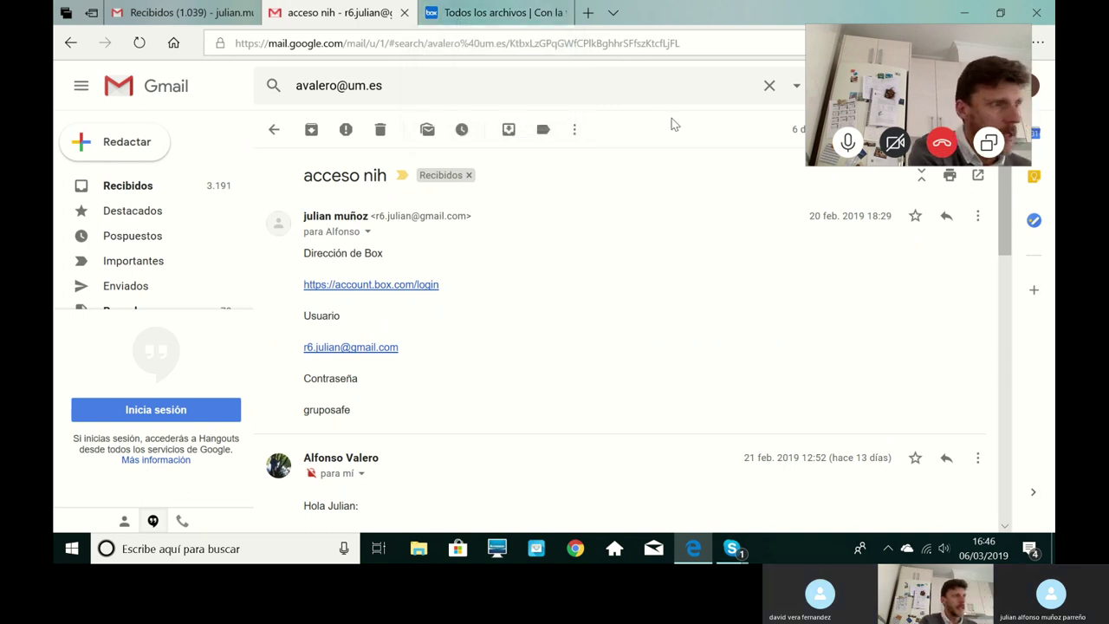
{"action": "left_click", "coordinate": [515, 18]}
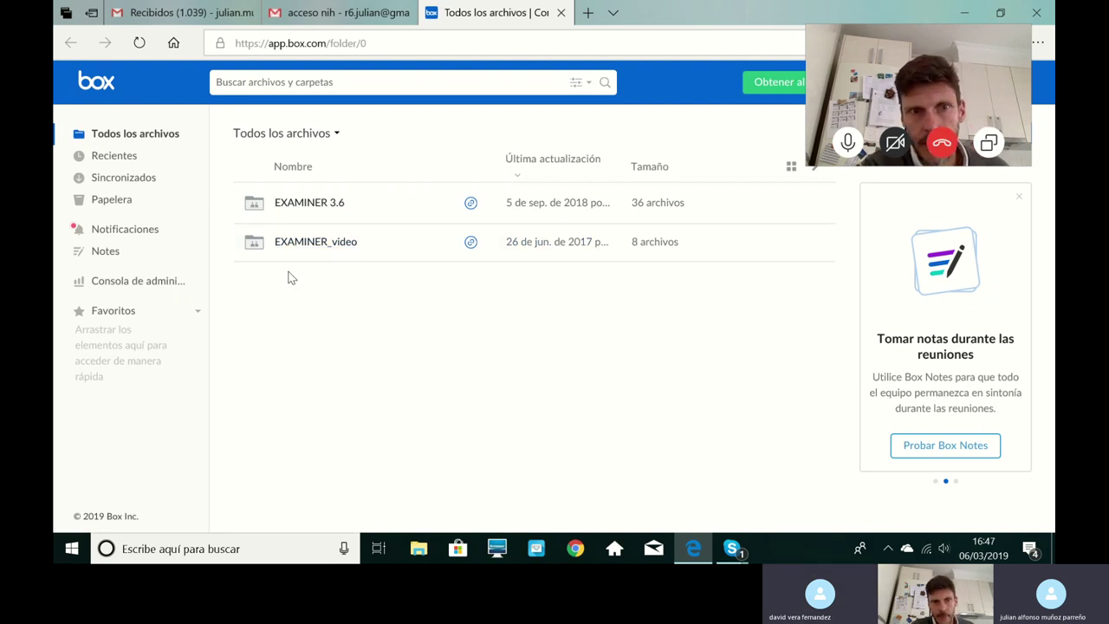
Step: Open the Psychopy folder in Box by going through EXAMINER 3.6, Software, Windows and Tasks
{"action": "left_click", "coordinate": [303, 208]}
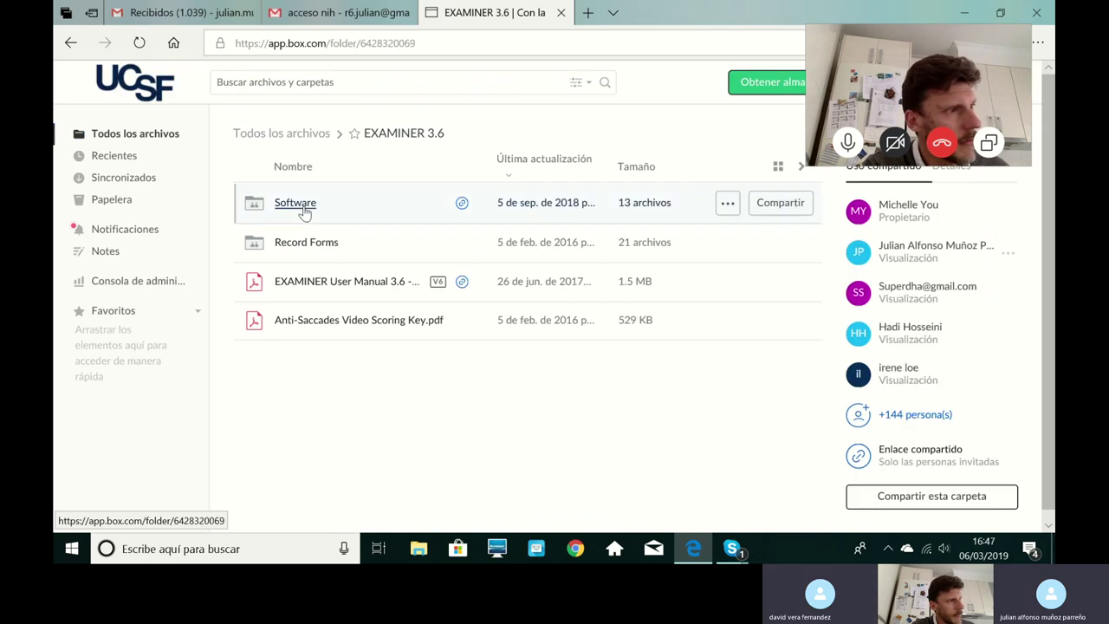
{"action": "left_click", "coordinate": [305, 212]}
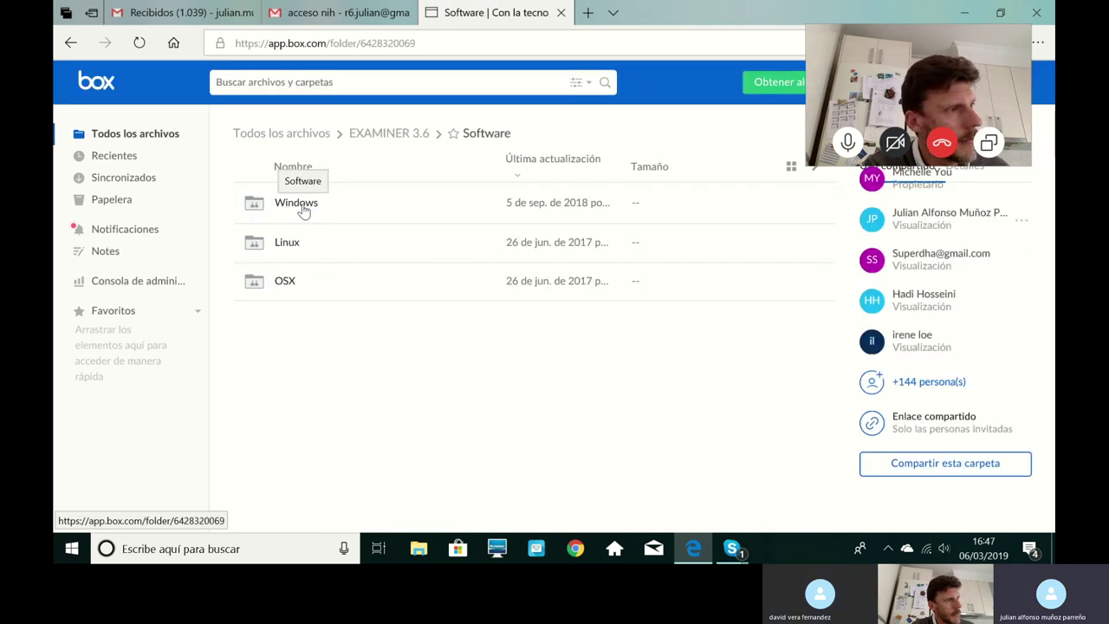
{"action": "left_click", "coordinate": [78, 50]}
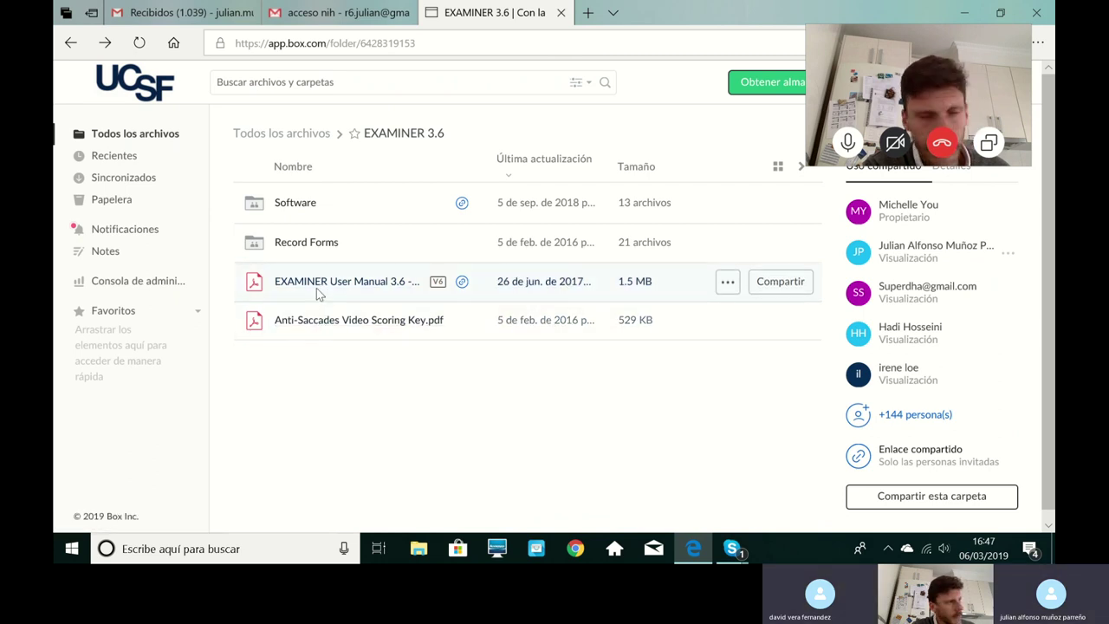
{"action": "left_click", "coordinate": [292, 218]}
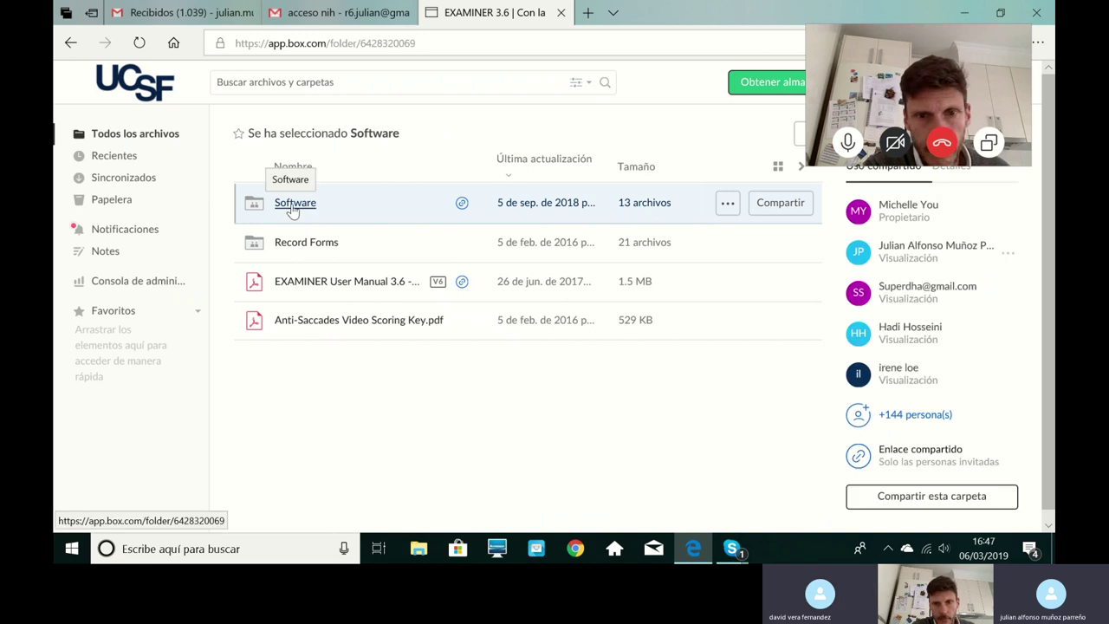
{"action": "left_click", "coordinate": [292, 212]}
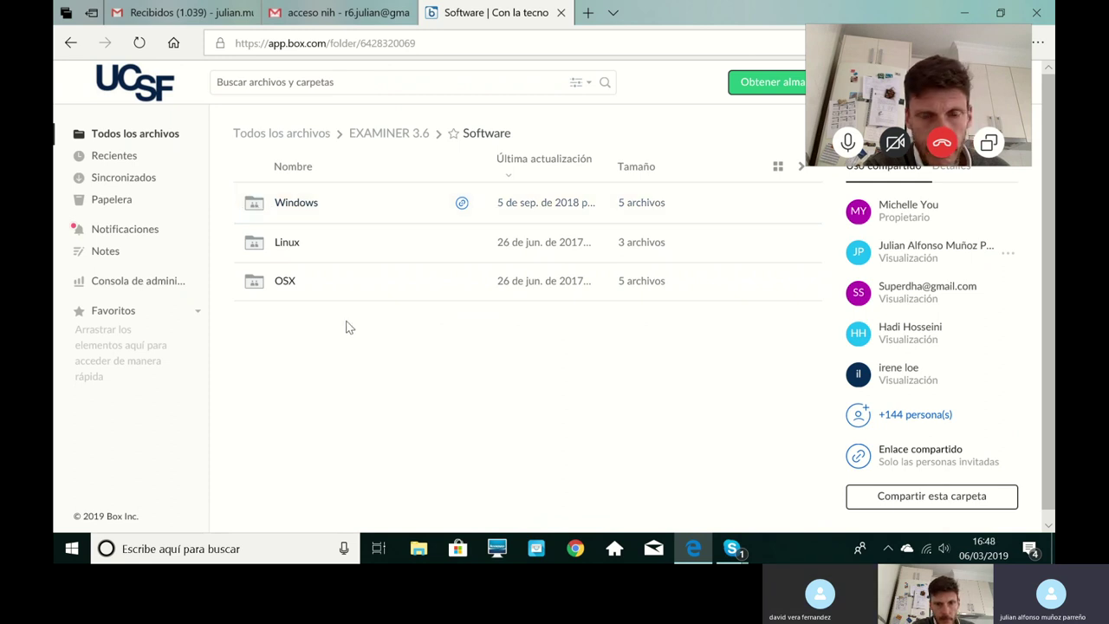
{"action": "left_click", "coordinate": [287, 206]}
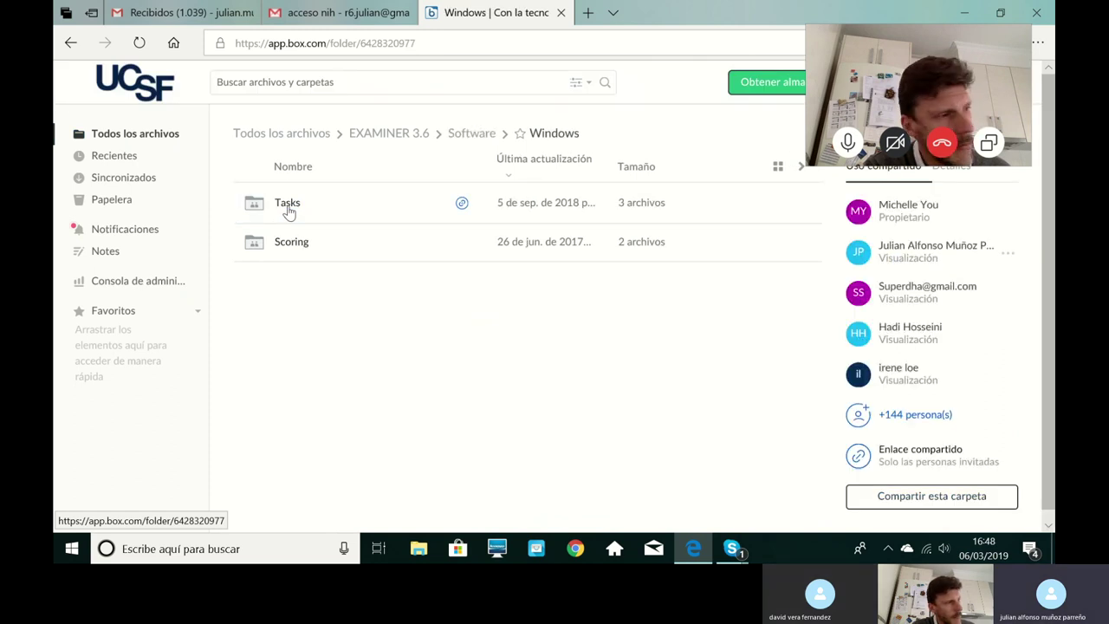
{"action": "left_click", "coordinate": [287, 206]}
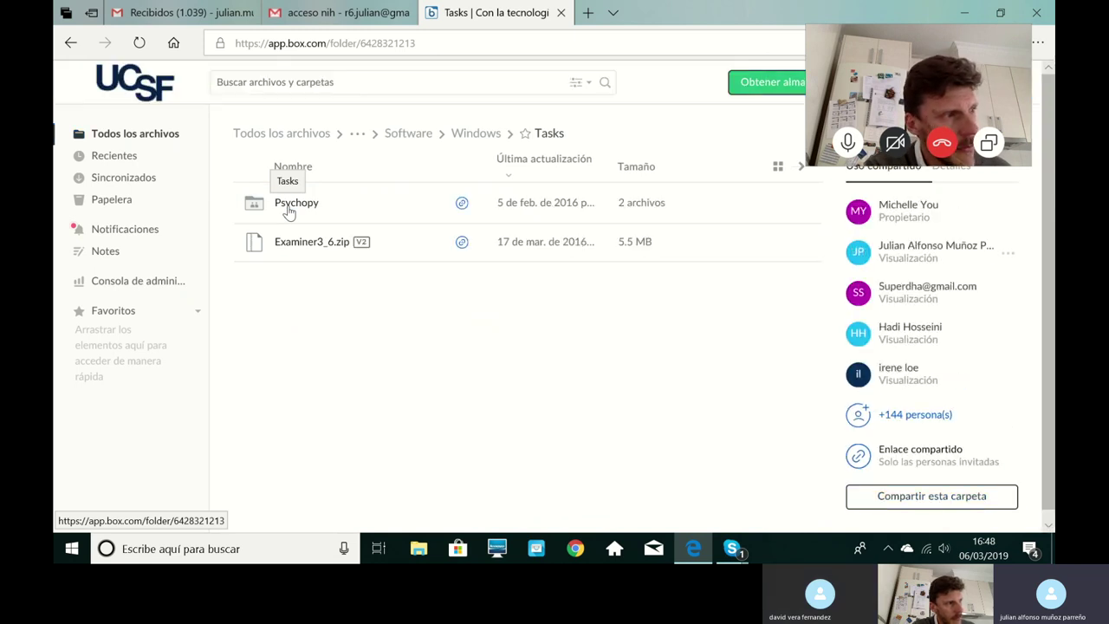
{"action": "left_click", "coordinate": [289, 208]}
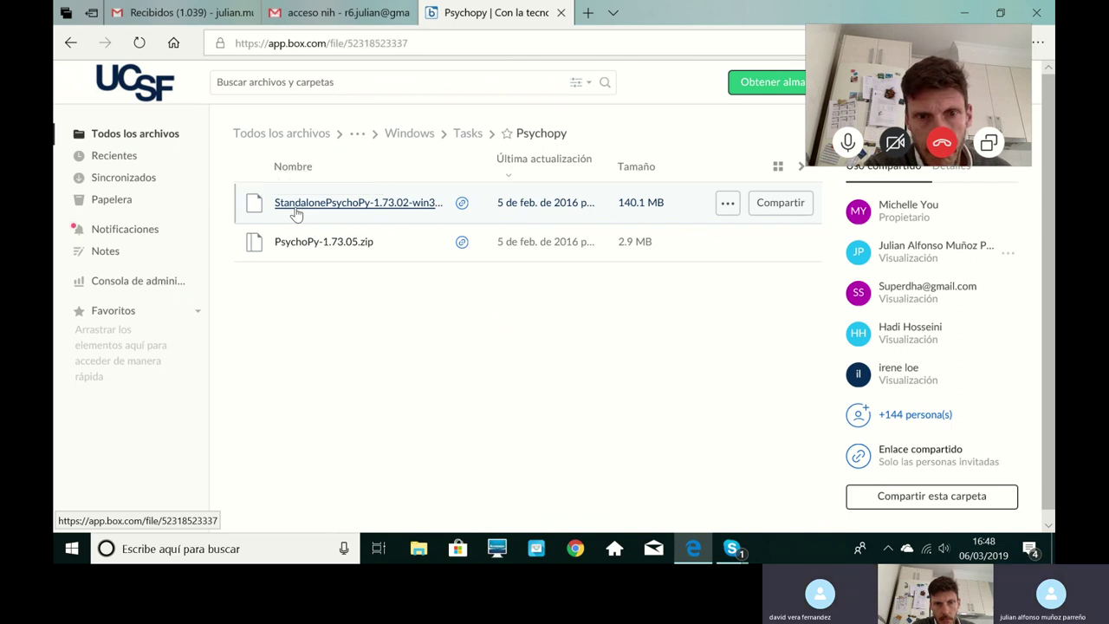
Step: Download StandalonePsychoPy-1.73.02-win32.exe from the Psychopy folder, choosing to run it
{"action": "left_click", "coordinate": [296, 204]}
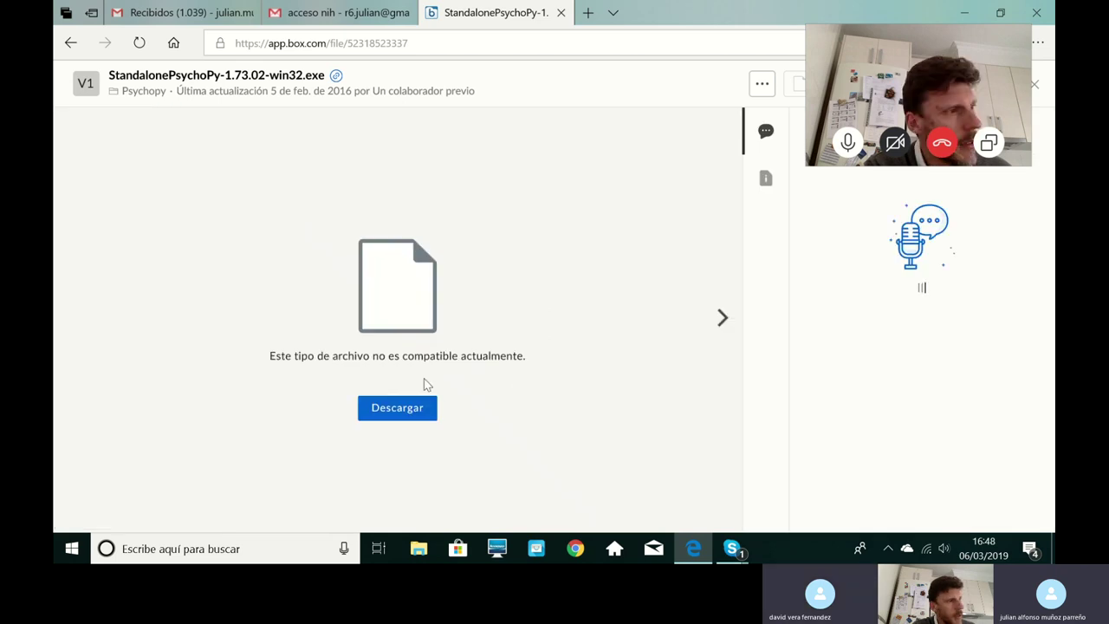
{"action": "left_click", "coordinate": [406, 416]}
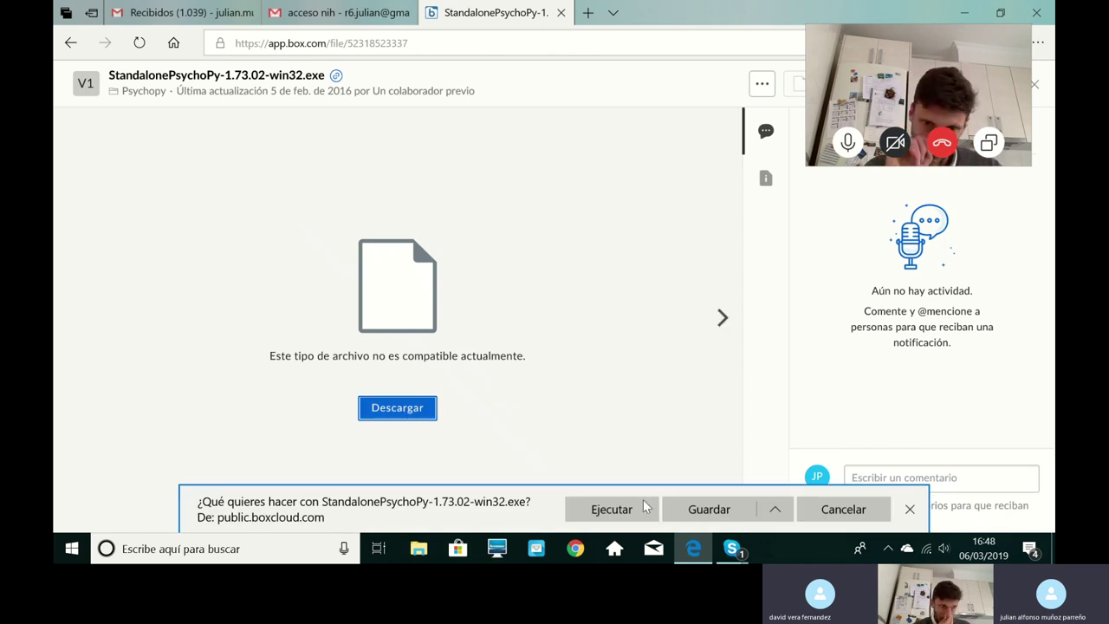
{"action": "left_click", "coordinate": [611, 510]}
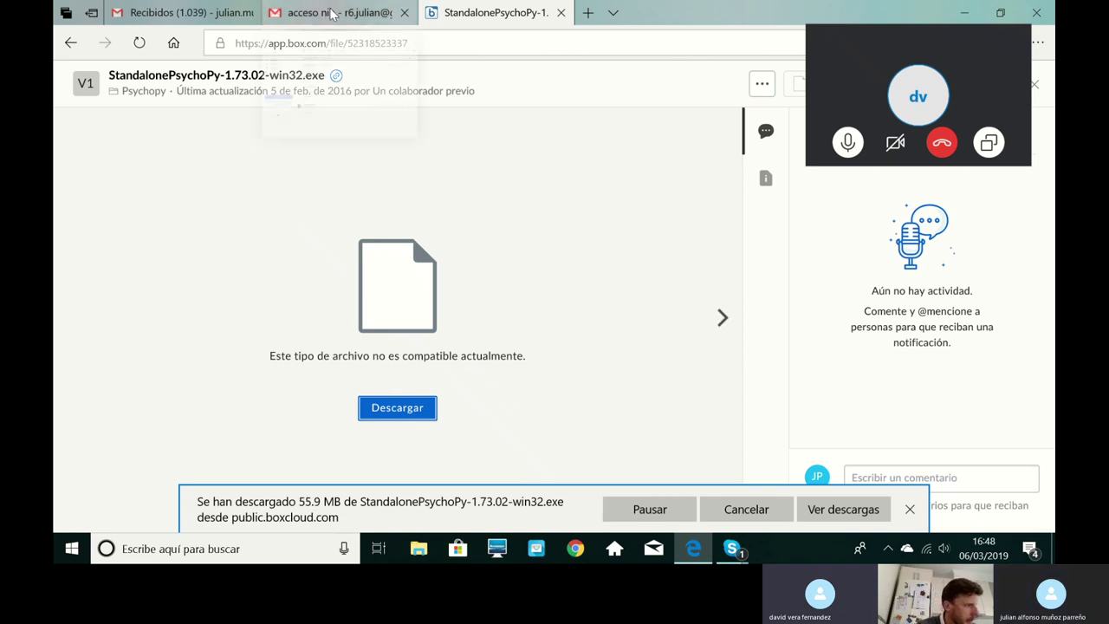
Step: Return through the Psychopy folder to the Tasks folder and locate the Examiner3_6.zip package
{"action": "mouse_move", "coordinate": [332, 13]}
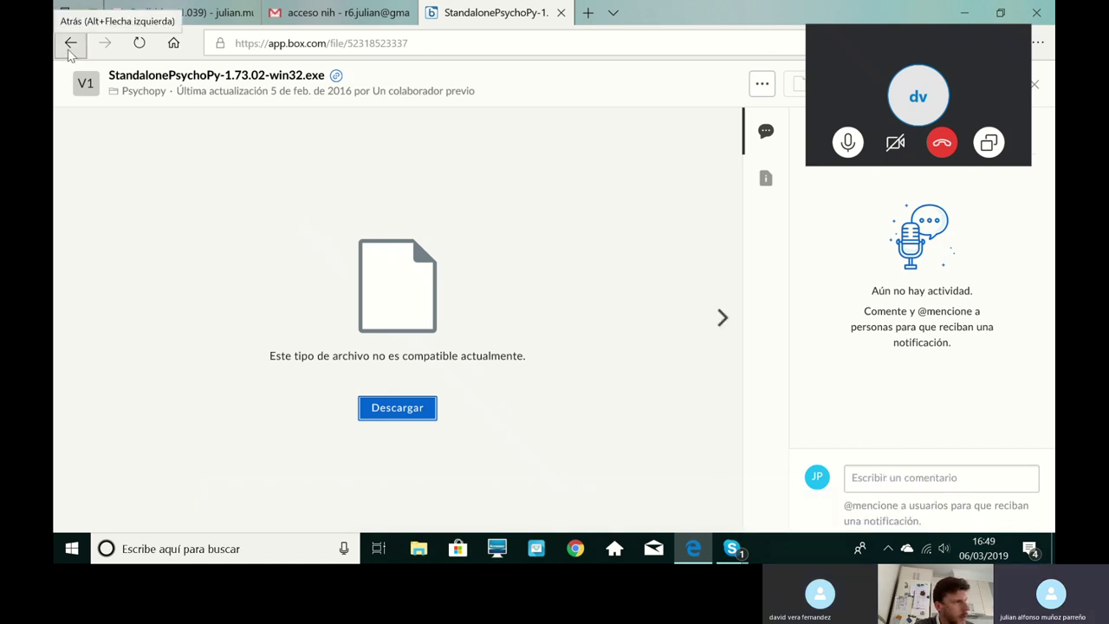
{"action": "left_click", "coordinate": [71, 52]}
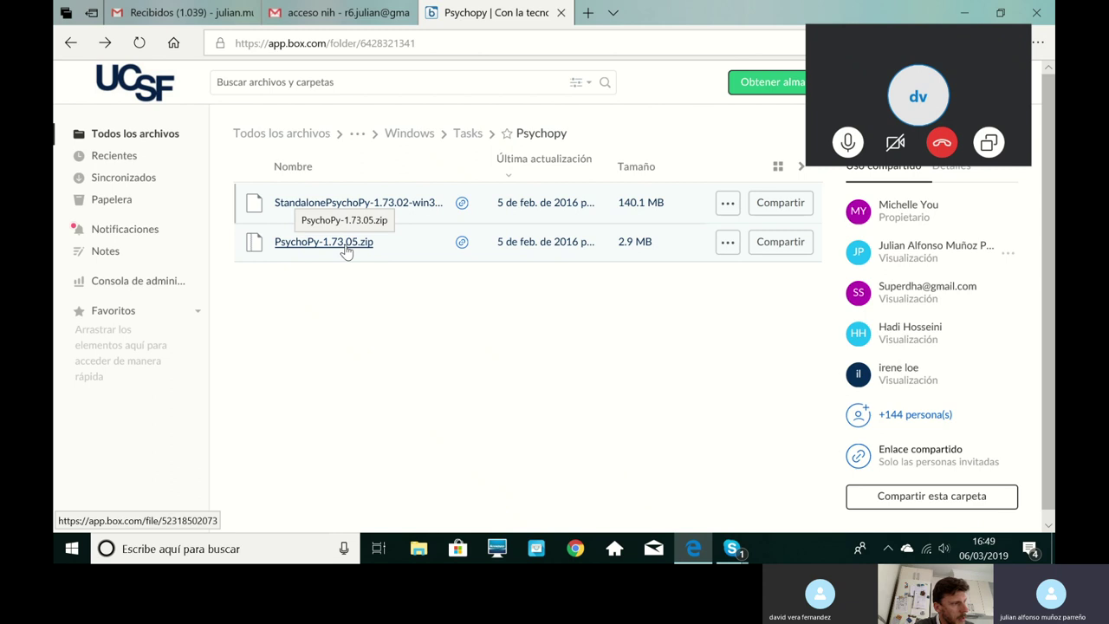
{"action": "left_click", "coordinate": [73, 45]}
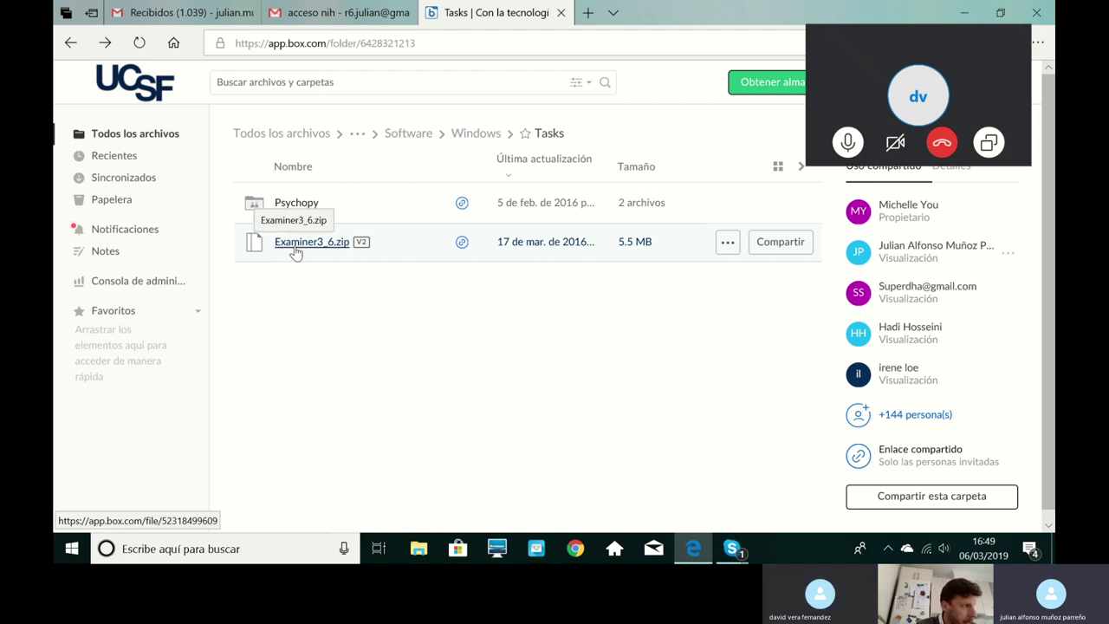
Step: Minimize the browser and move the Skype call window away from the desktop folders it covers
{"action": "left_click", "coordinate": [973, 9]}
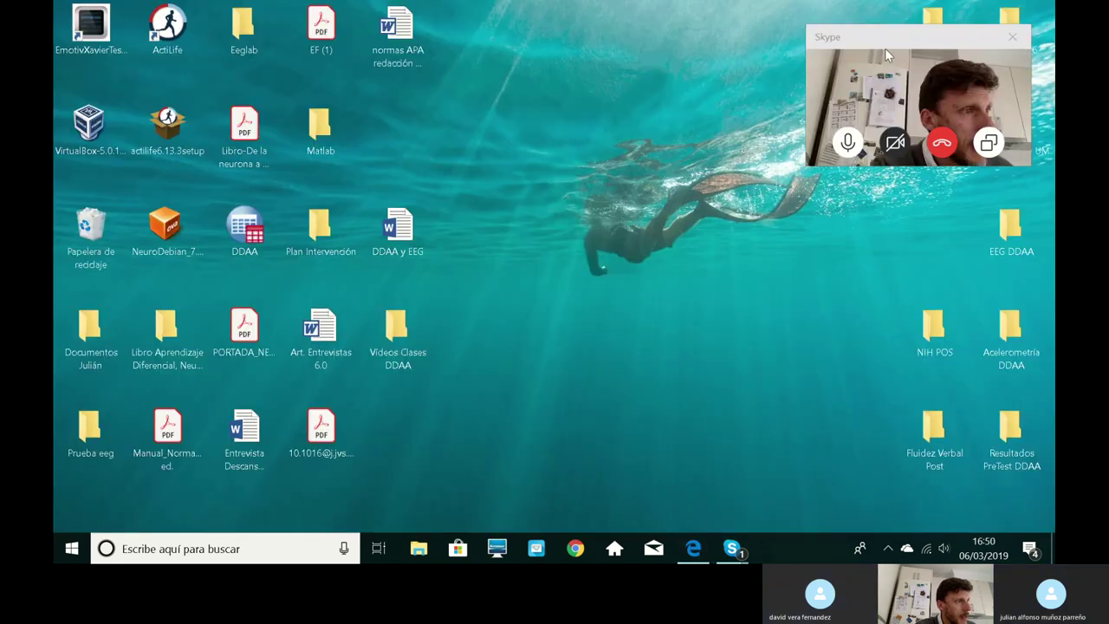
{"action": "left_click_drag", "start_coordinate": [885, 46], "coordinate": [580, 24]}
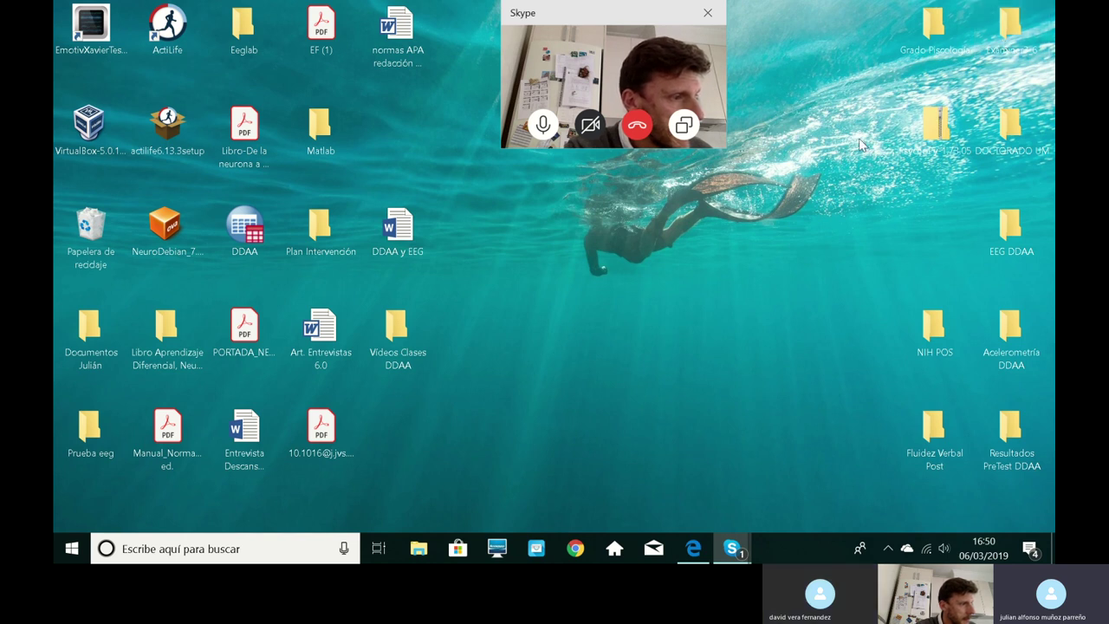
Step: Search the computer for "ps", close the search, and check the PsychoPy zip file and nearby folder on the desktop
{"action": "left_click", "coordinate": [288, 552]}
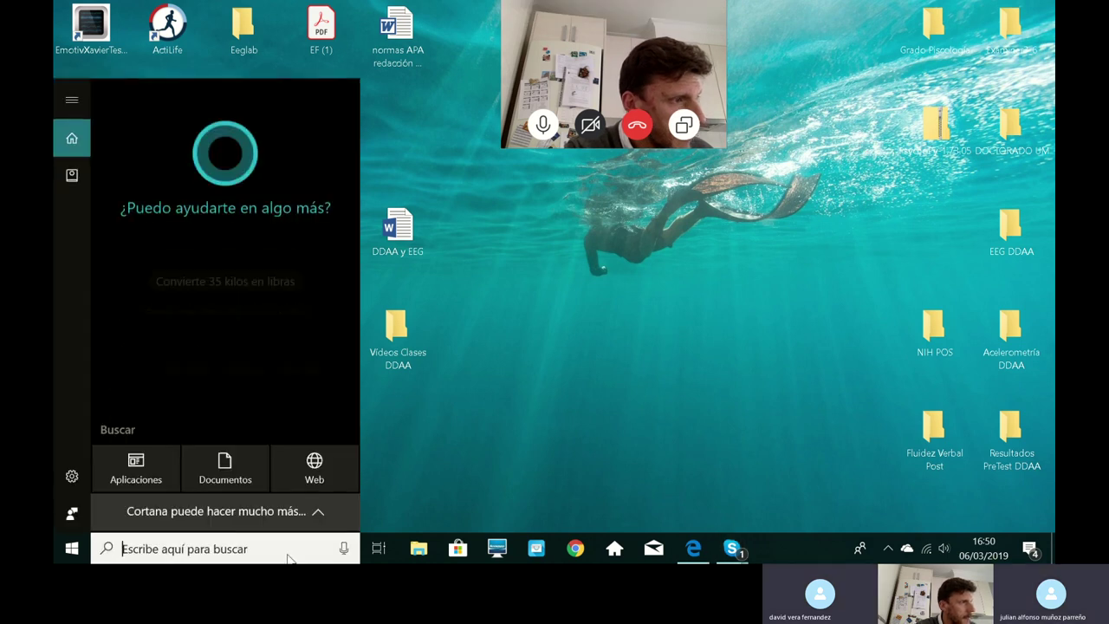
{"action": "type", "text": "ps"}
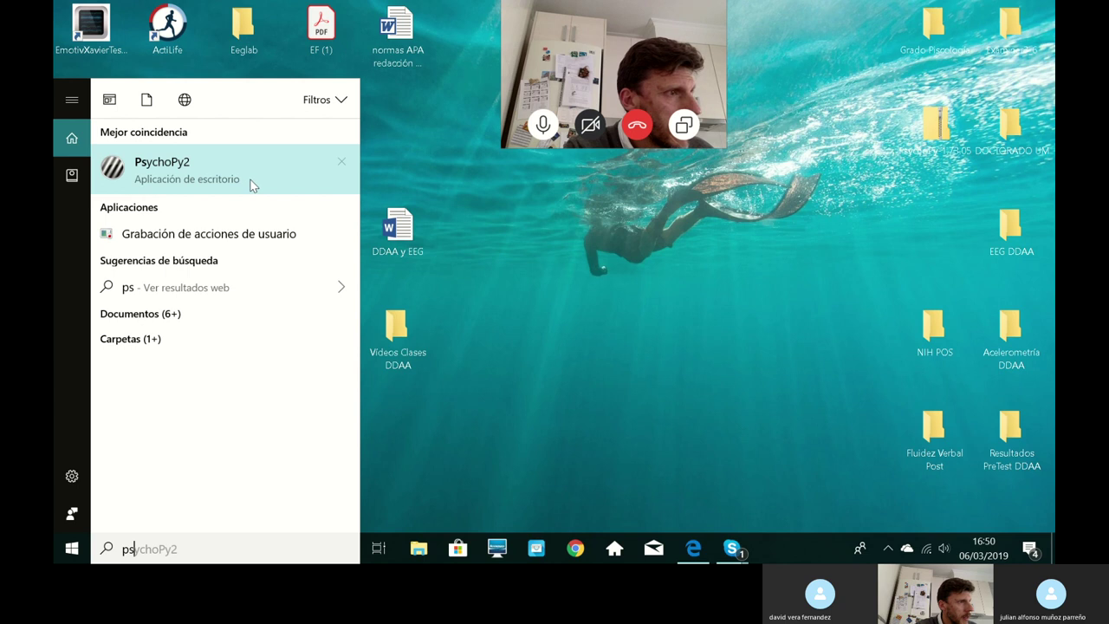
{"action": "left_click", "coordinate": [464, 240]}
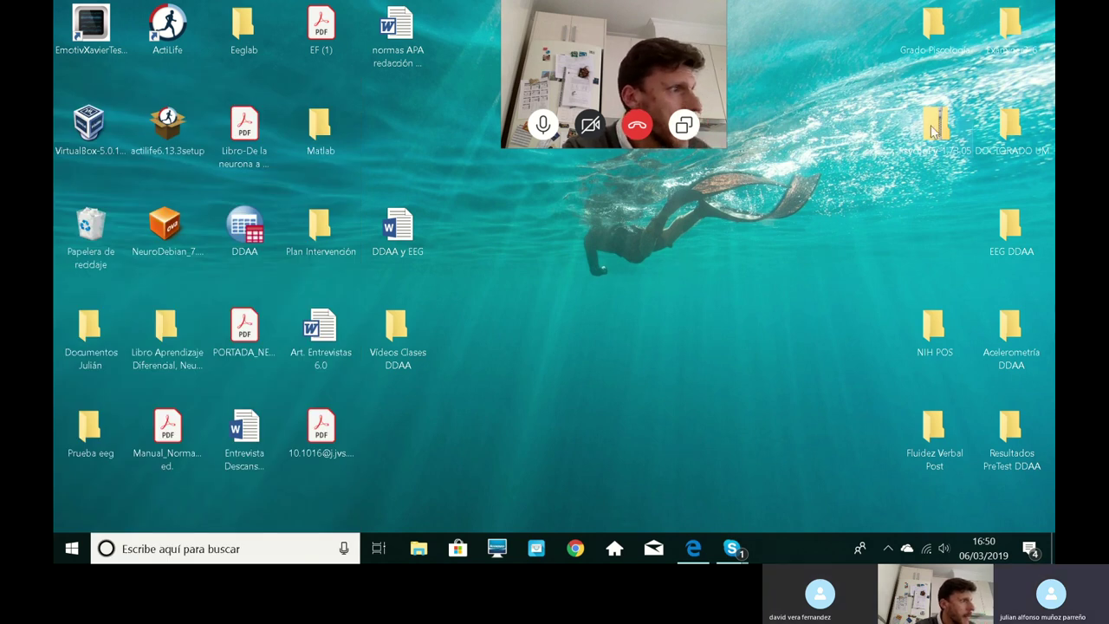
{"action": "mouse_move", "coordinate": [932, 130]}
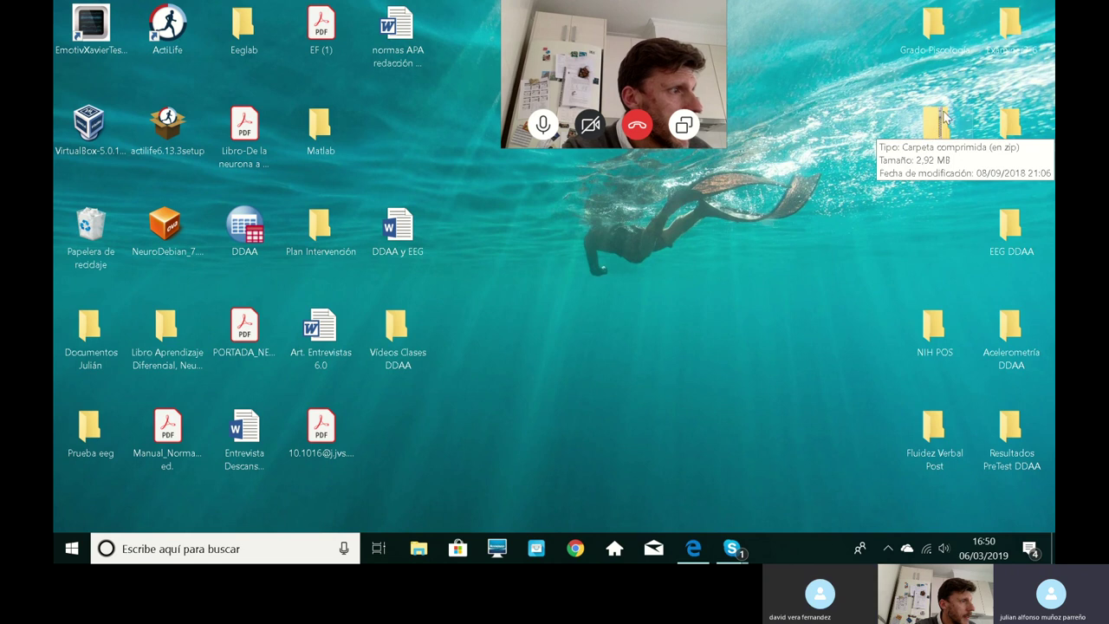
{"action": "mouse_move", "coordinate": [1005, 50]}
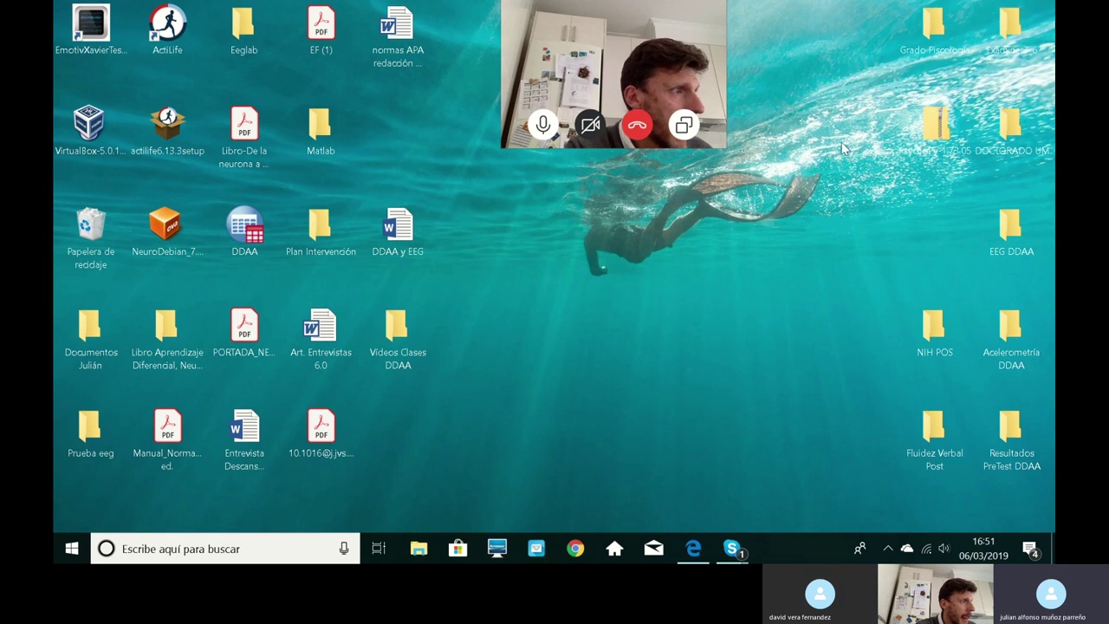
Step: Try to launch PsychoPy2 from its folder in the list of installed programs, declining to delete the shortcut
{"action": "left_click", "coordinate": [71, 549]}
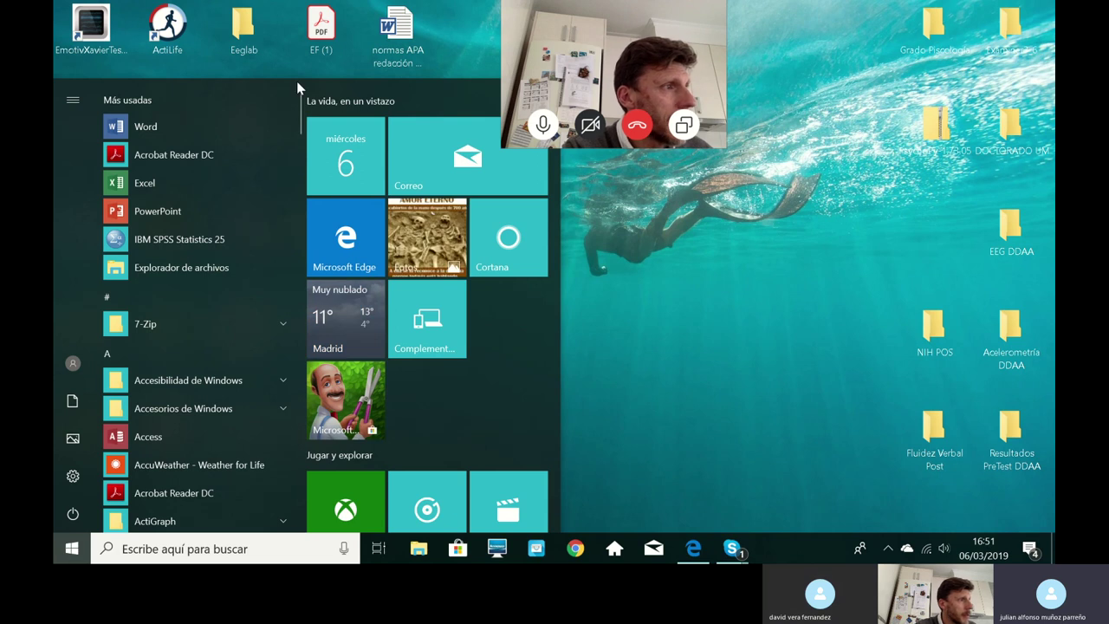
{"action": "scroll", "coordinate": [293, 333], "scroll_direction": "down", "scroll_amount": 15}
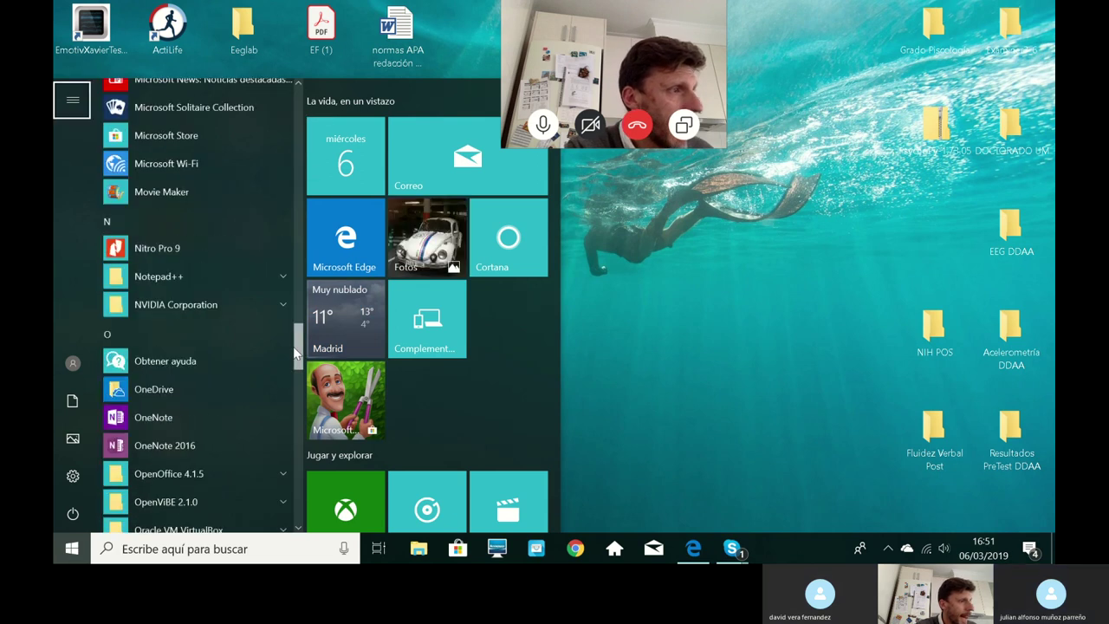
{"action": "scroll", "coordinate": [291, 386], "scroll_direction": "down", "scroll_amount": 5}
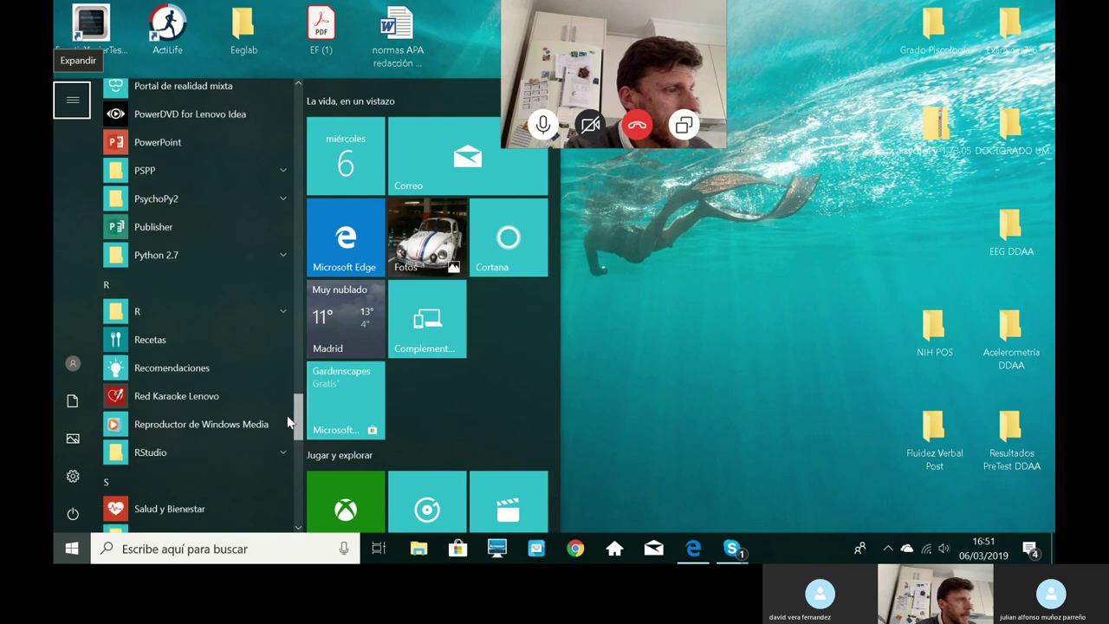
{"action": "scroll", "coordinate": [289, 423], "scroll_direction": "down", "scroll_amount": 2}
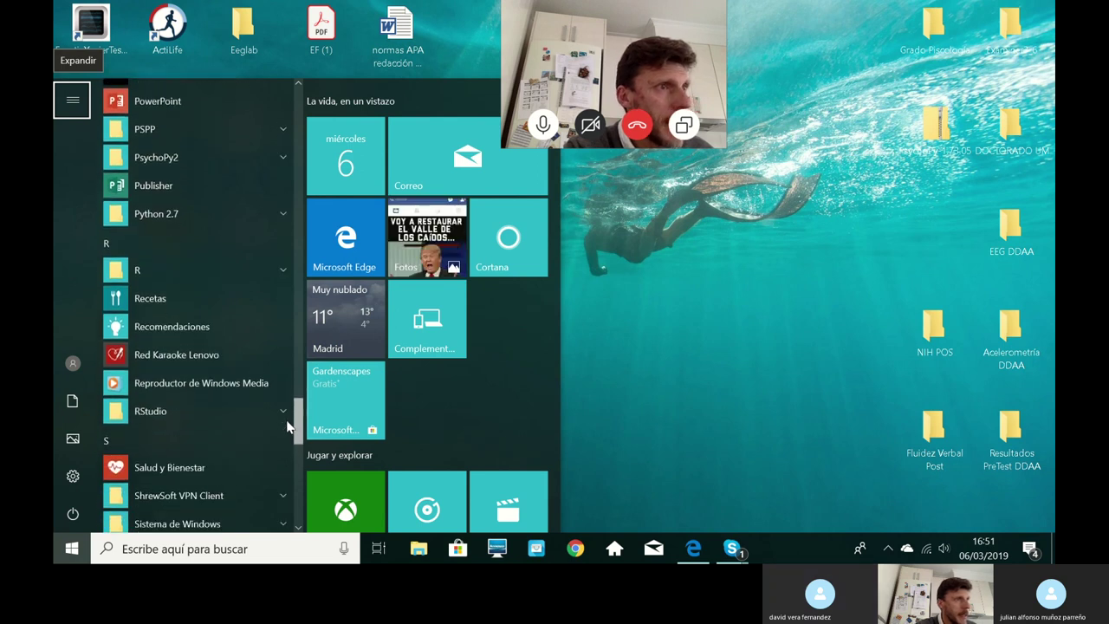
{"action": "scroll", "coordinate": [285, 418], "scroll_direction": "up", "scroll_amount": 4}
{"action": "scroll", "coordinate": [286, 408], "scroll_direction": "up", "scroll_amount": 5}
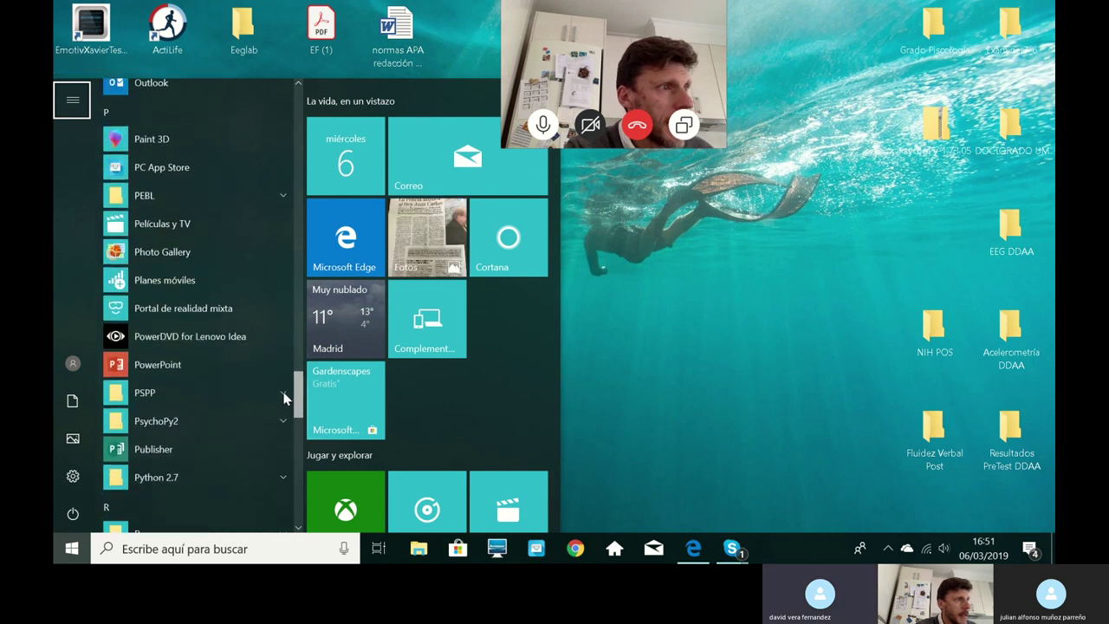
{"action": "scroll", "coordinate": [285, 397], "scroll_direction": "down", "scroll_amount": 1}
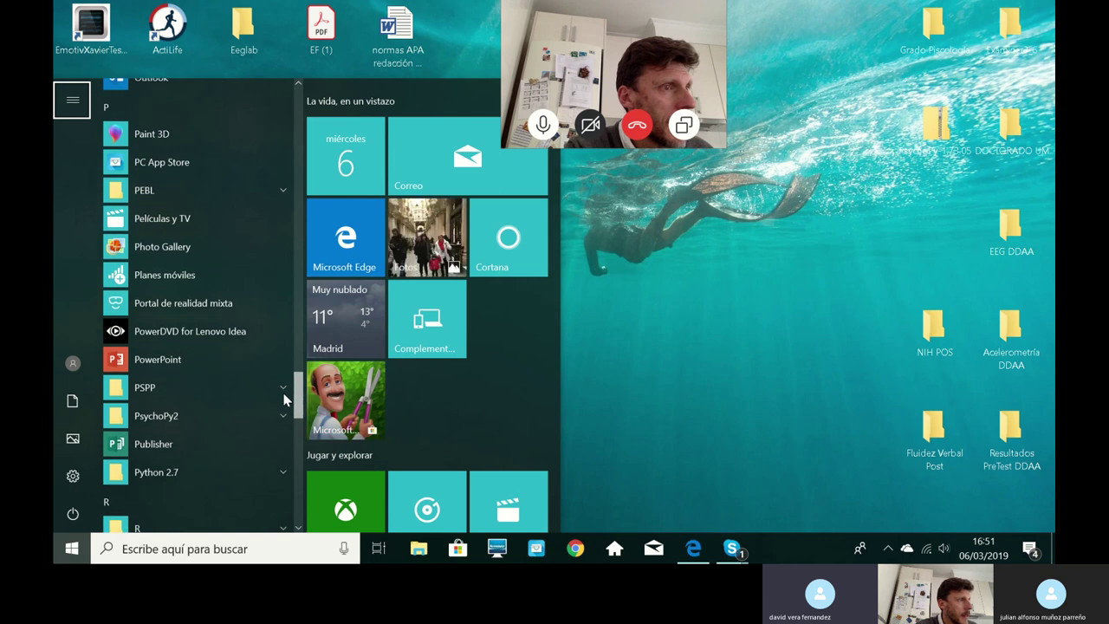
{"action": "left_click", "coordinate": [208, 413]}
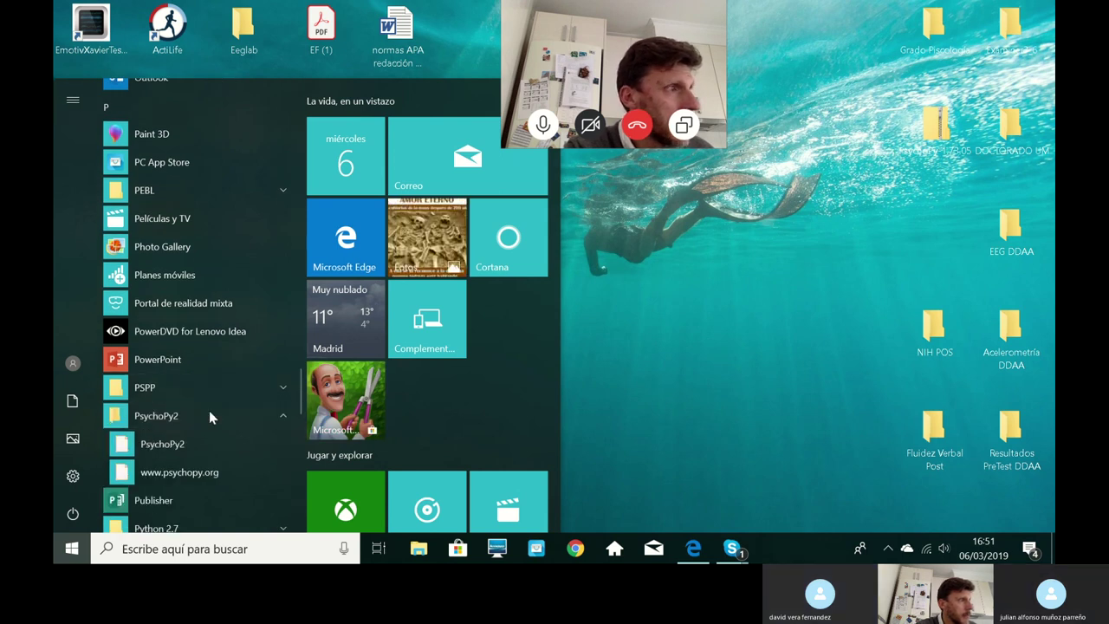
{"action": "left_click", "coordinate": [171, 444]}
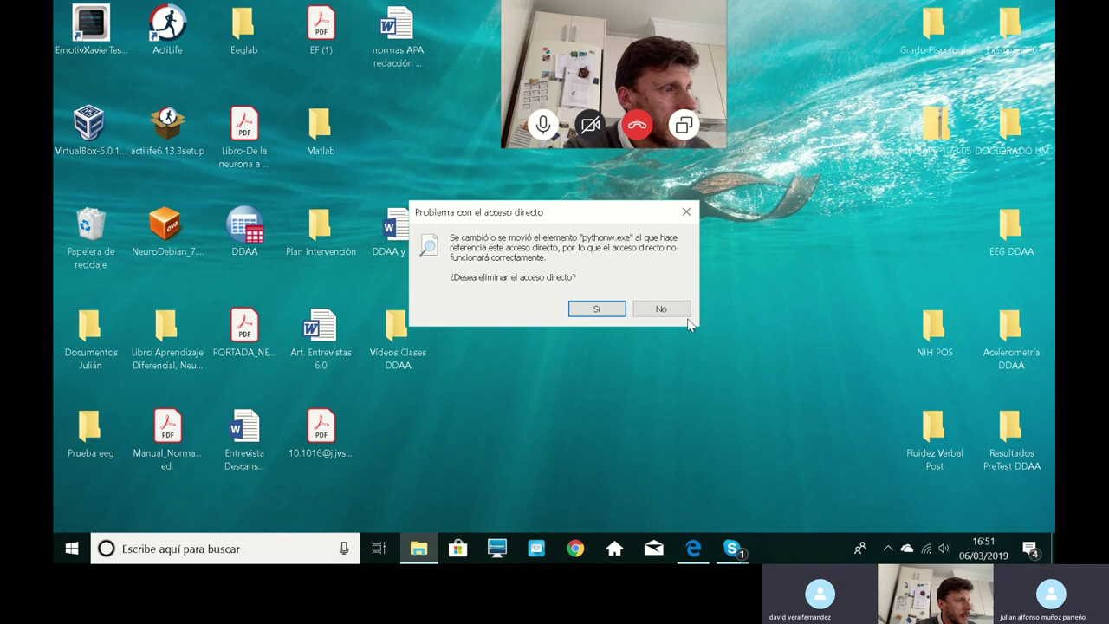
{"action": "left_click", "coordinate": [661, 310]}
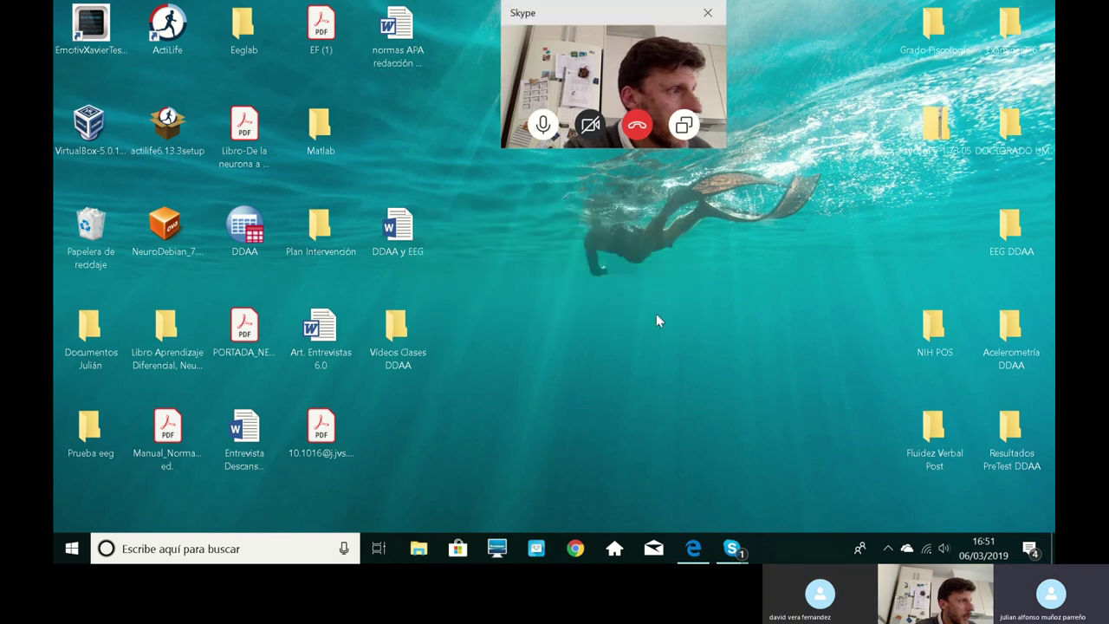
Step: Search the computer for "ps", try to launch PsychoPy2 from the results, and decline to delete its shortcut
{"action": "left_click", "coordinate": [234, 551]}
{"action": "type", "text": "ps"}
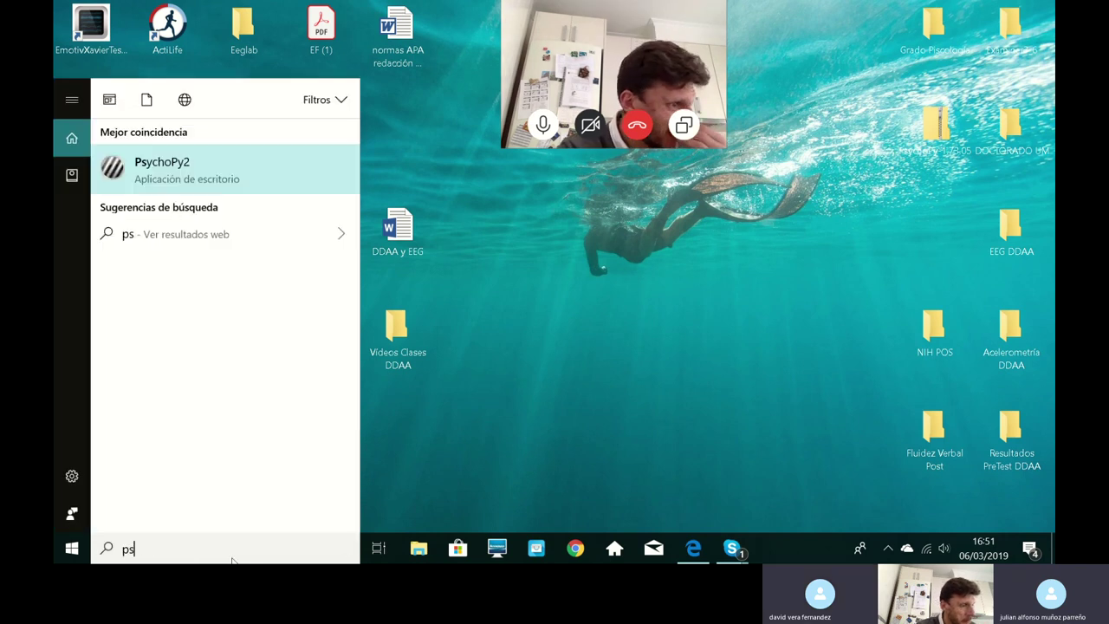
{"action": "left_click", "coordinate": [206, 166]}
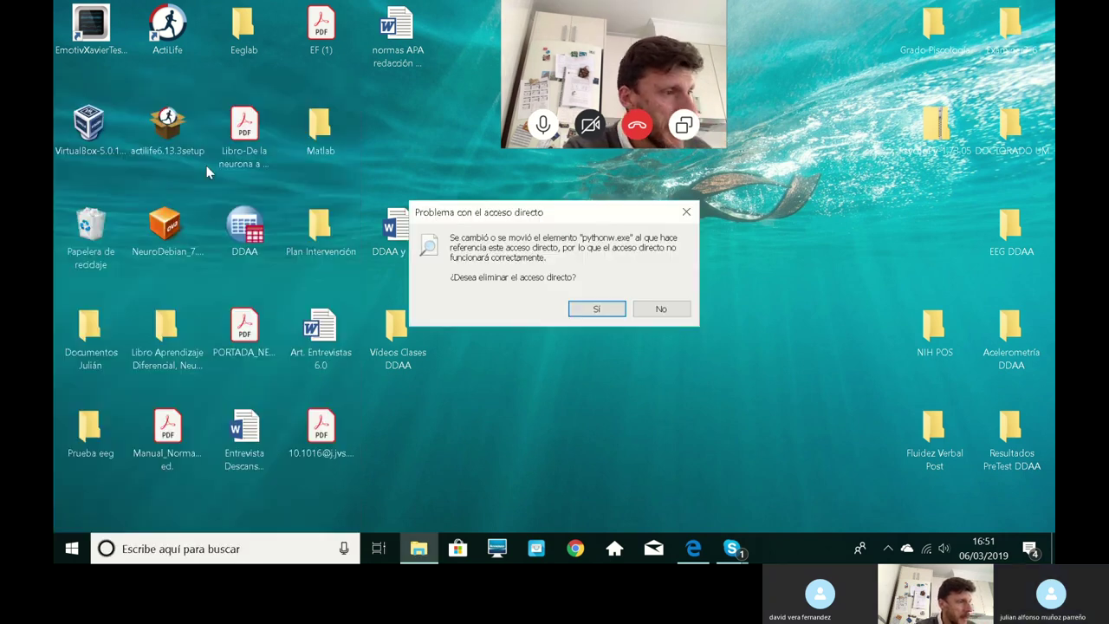
{"action": "left_click", "coordinate": [655, 312]}
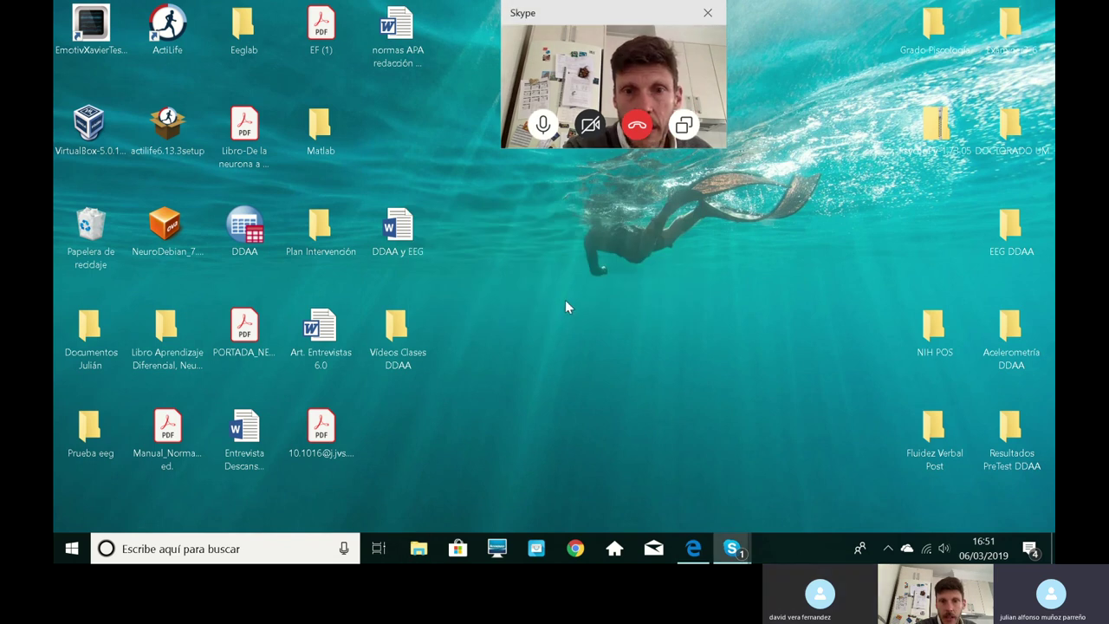
Step: Switch back to Box in the Edge browser and open StandalonePsychoPy-1.73.02-win32.exe from the Psychopy folder
{"action": "left_click", "coordinate": [692, 549]}
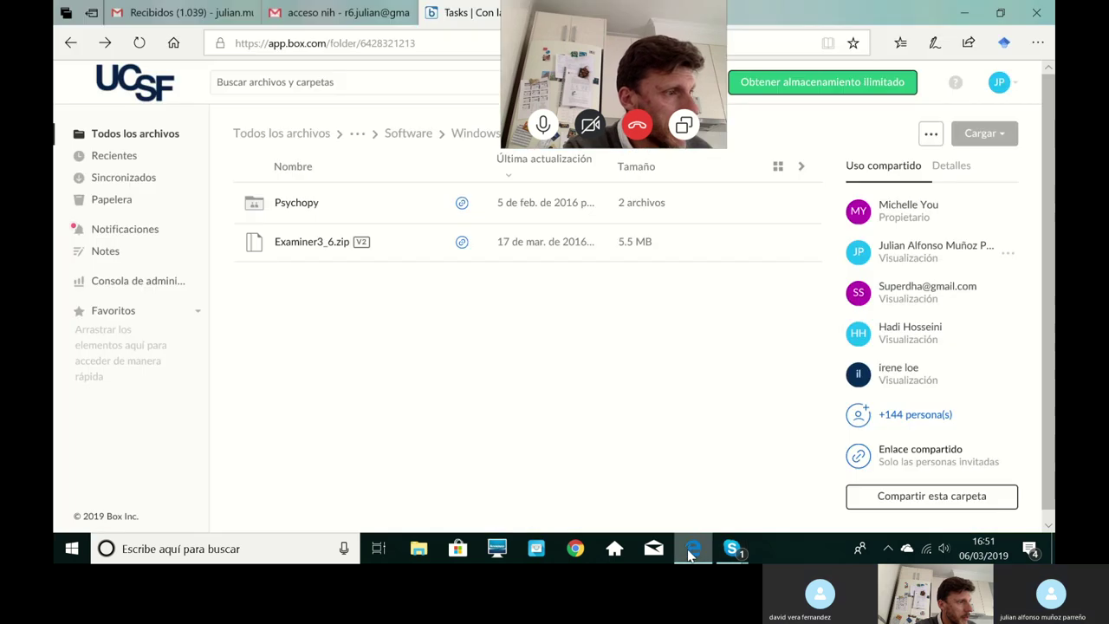
{"action": "left_click", "coordinate": [290, 216]}
{"action": "left_click", "coordinate": [289, 206]}
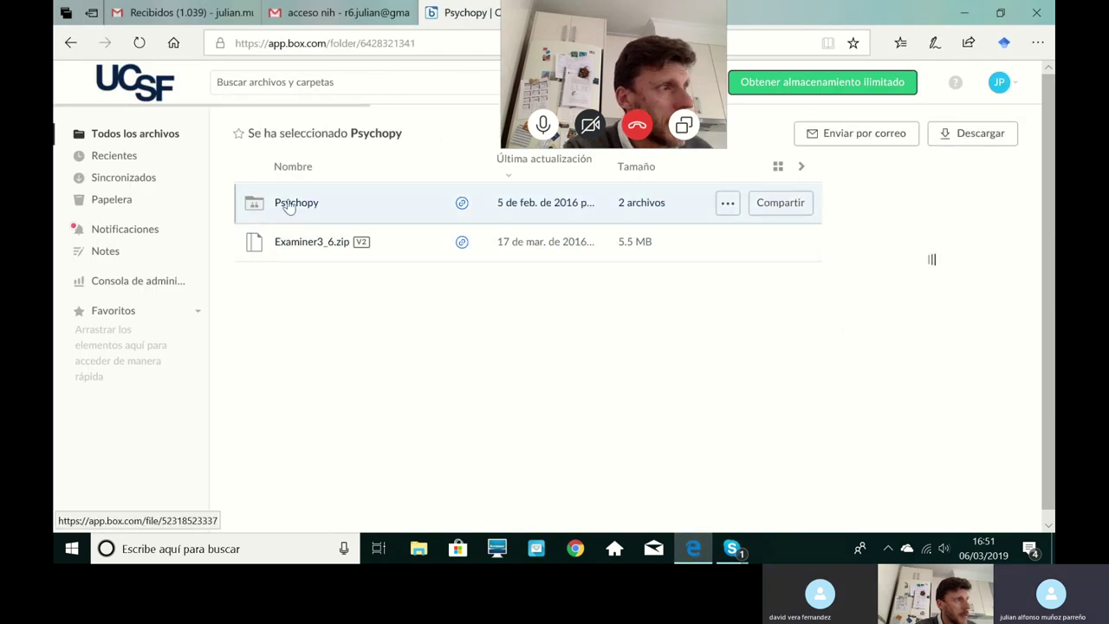
{"action": "left_click", "coordinate": [290, 203]}
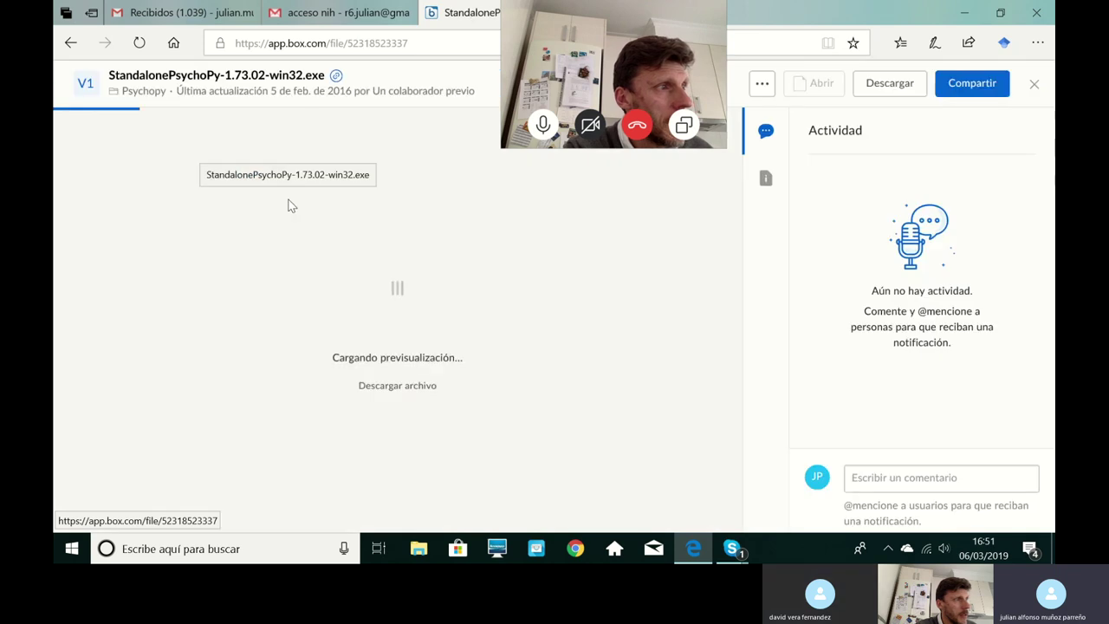
Step: Download StandalonePsychoPy-1.73.02-win32.exe and save it to the desktop (Escritorio)
{"action": "left_click", "coordinate": [405, 411]}
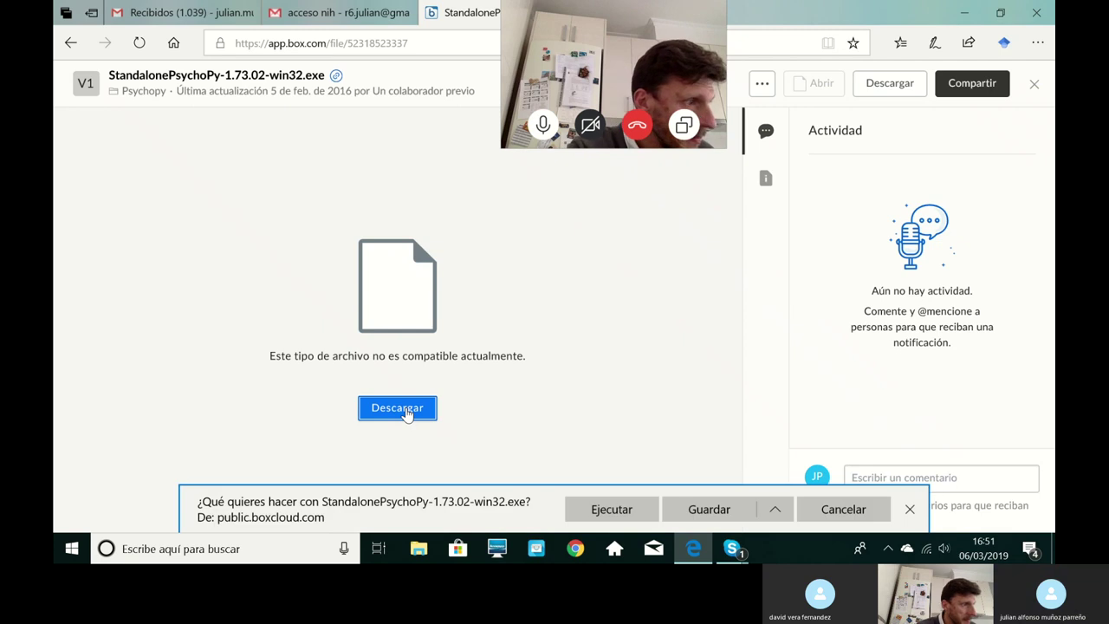
{"action": "left_click", "coordinate": [776, 511]}
{"action": "left_click", "coordinate": [756, 485]}
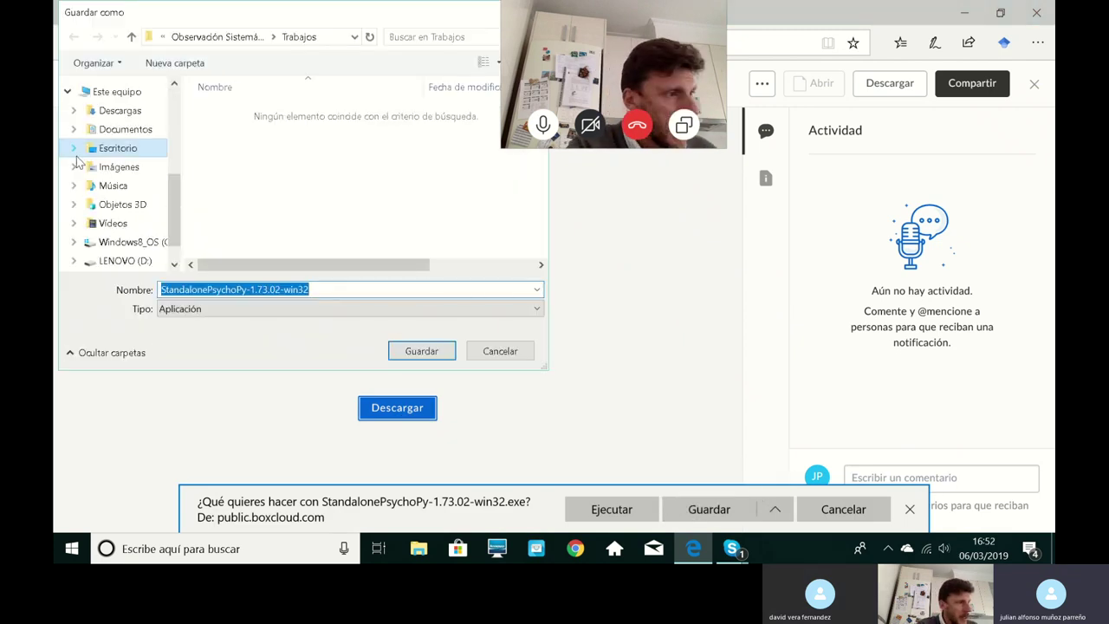
{"action": "left_click", "coordinate": [107, 151]}
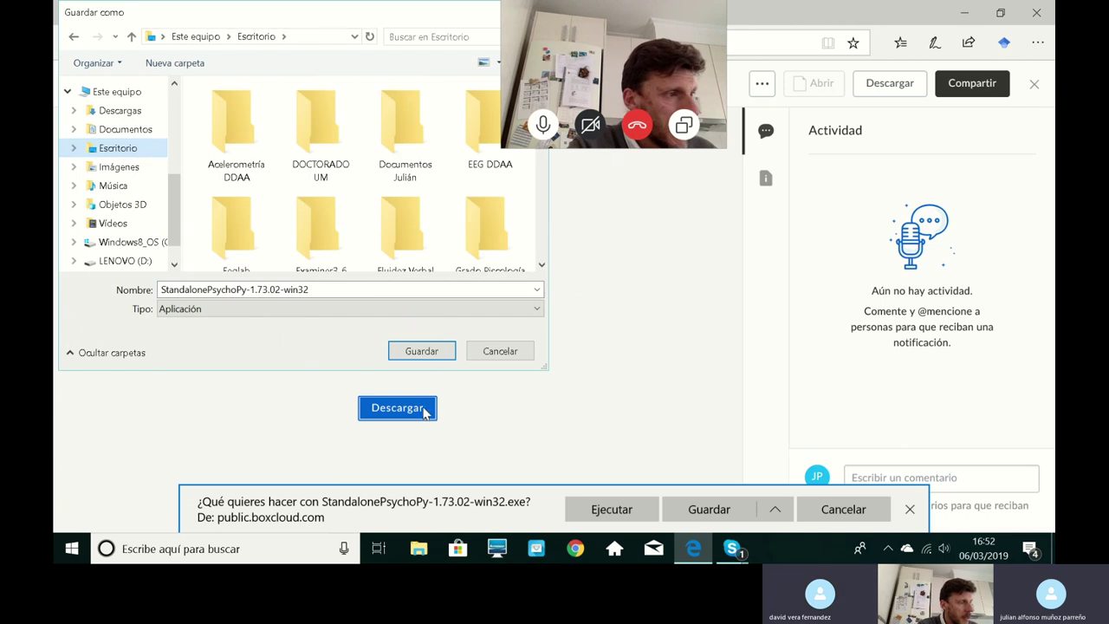
{"action": "left_click", "coordinate": [424, 355]}
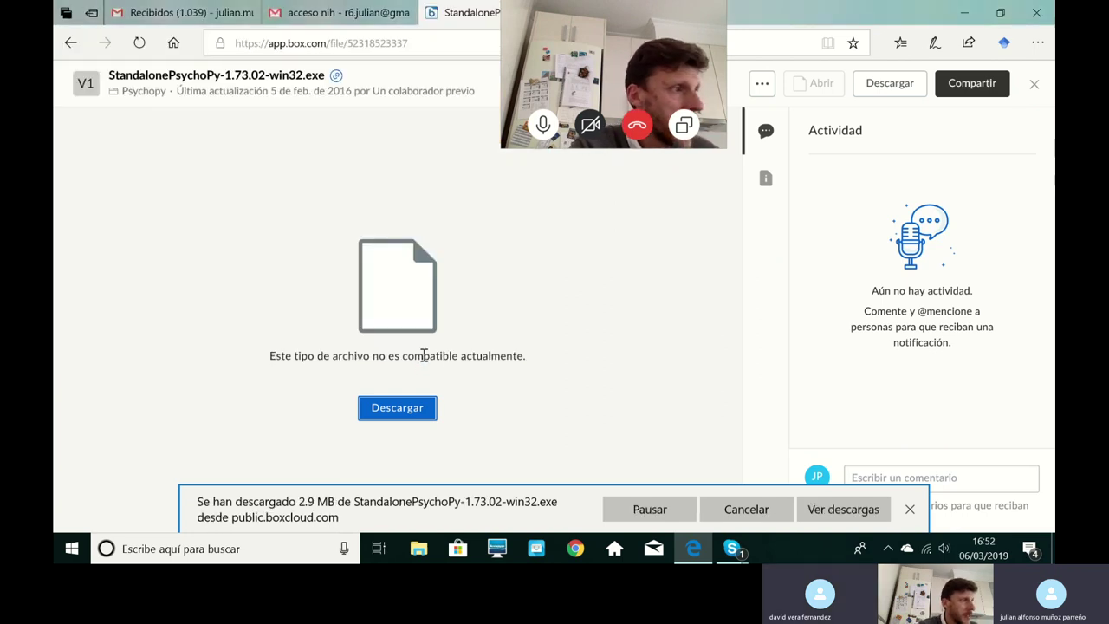
Step: Minimize the browser and try to run the StandalonePsychoPy-1.73.02-win32 installer from the desktop
{"action": "left_click", "coordinate": [964, 14]}
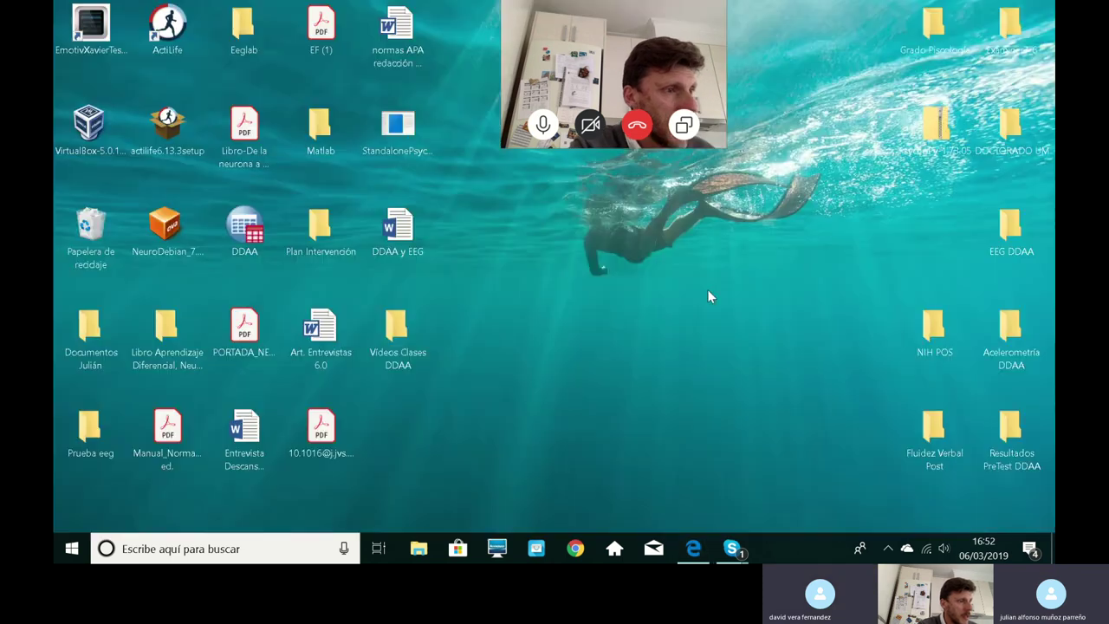
{"action": "double_click", "coordinate": [400, 136]}
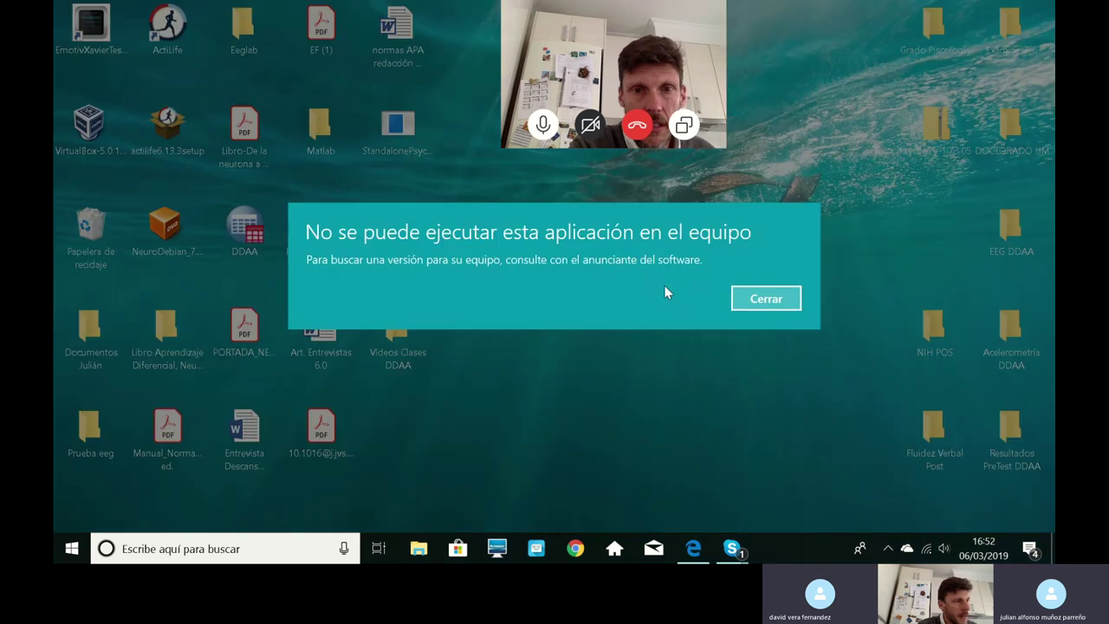
{"action": "left_click", "coordinate": [787, 308]}
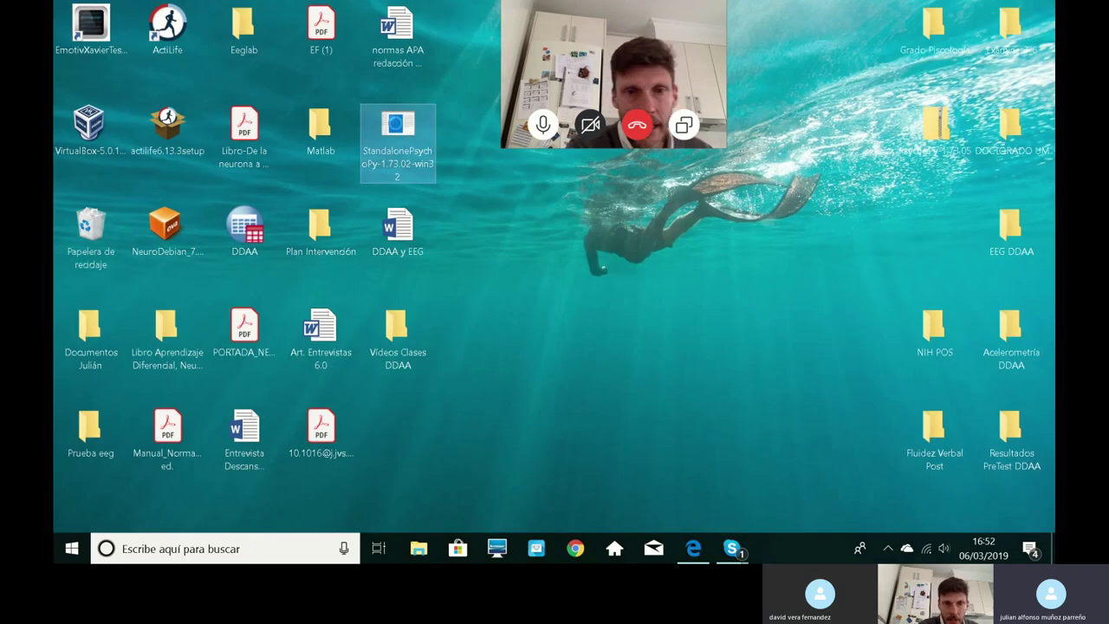
{"action": "right_click", "coordinate": [397, 130]}
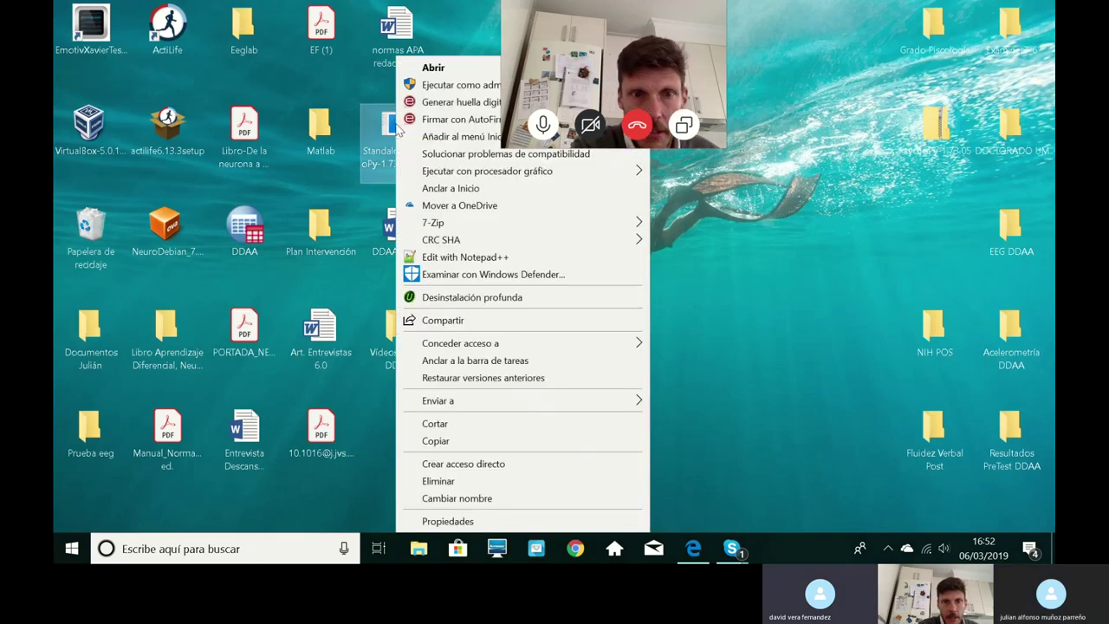
{"action": "left_click", "coordinate": [705, 370]}
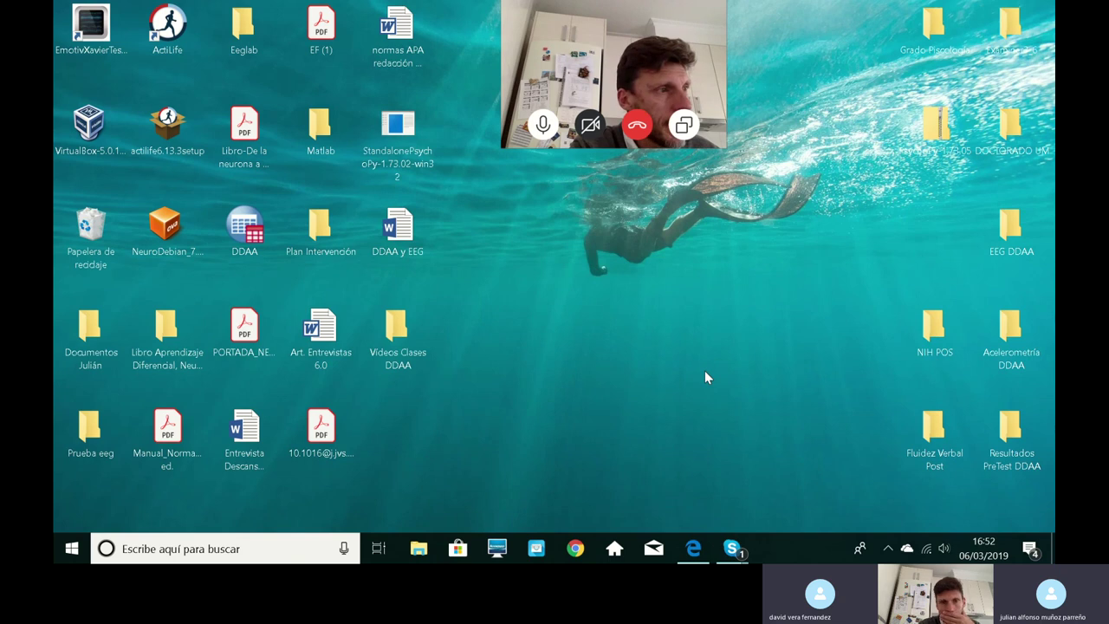
Step: Check the installer's download progress in the browser, dismiss the download notice, and minimize the browser
{"action": "left_click", "coordinate": [702, 553]}
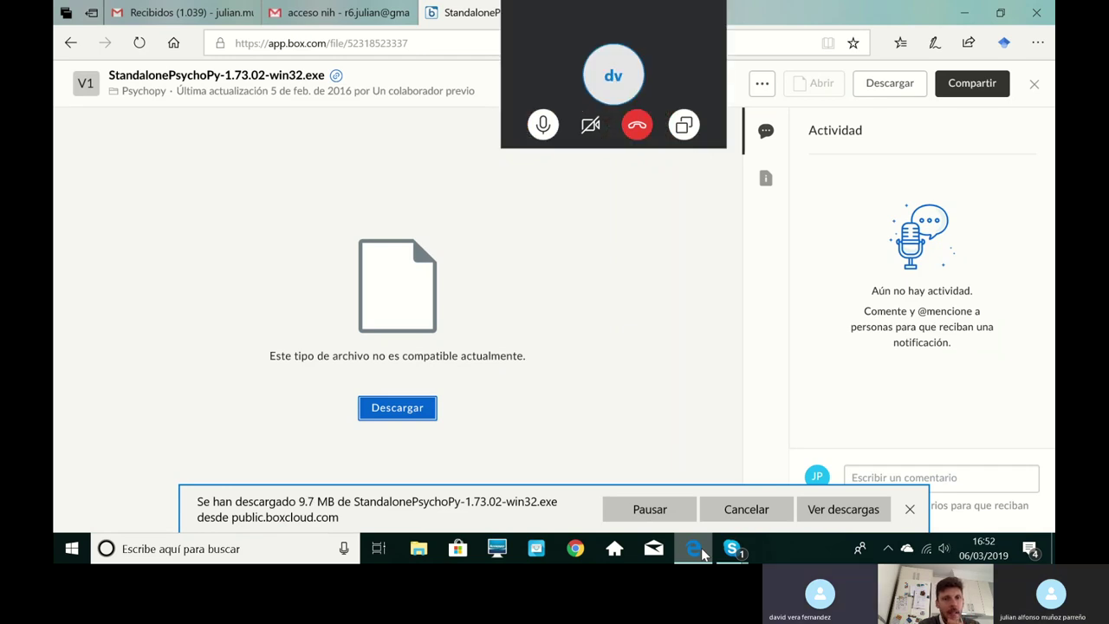
{"action": "left_click", "coordinate": [701, 548]}
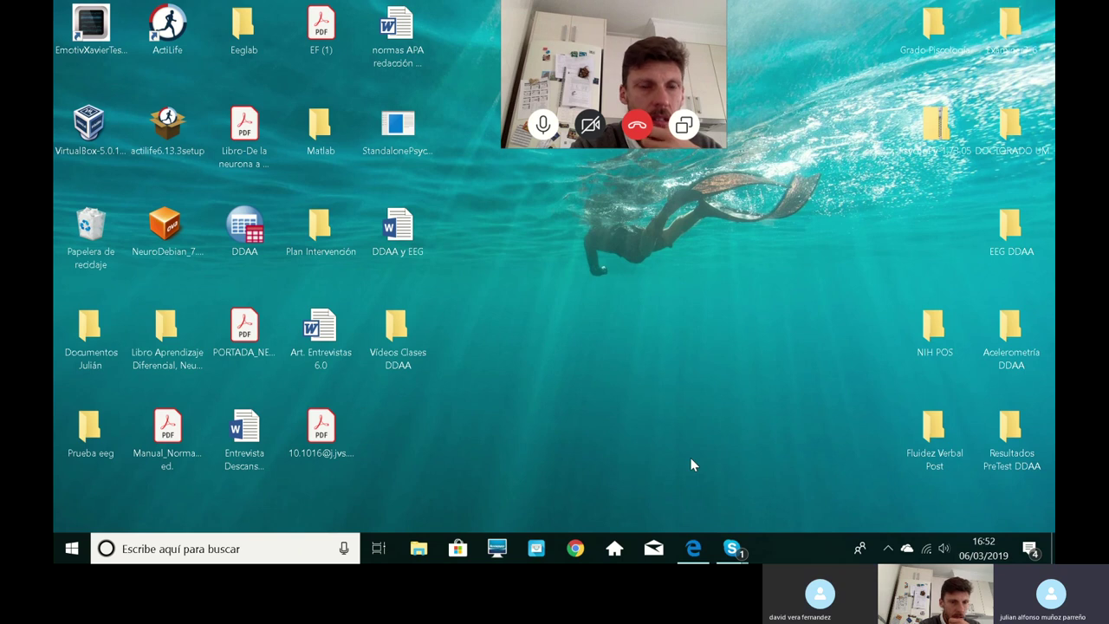
{"action": "left_click", "coordinate": [694, 546]}
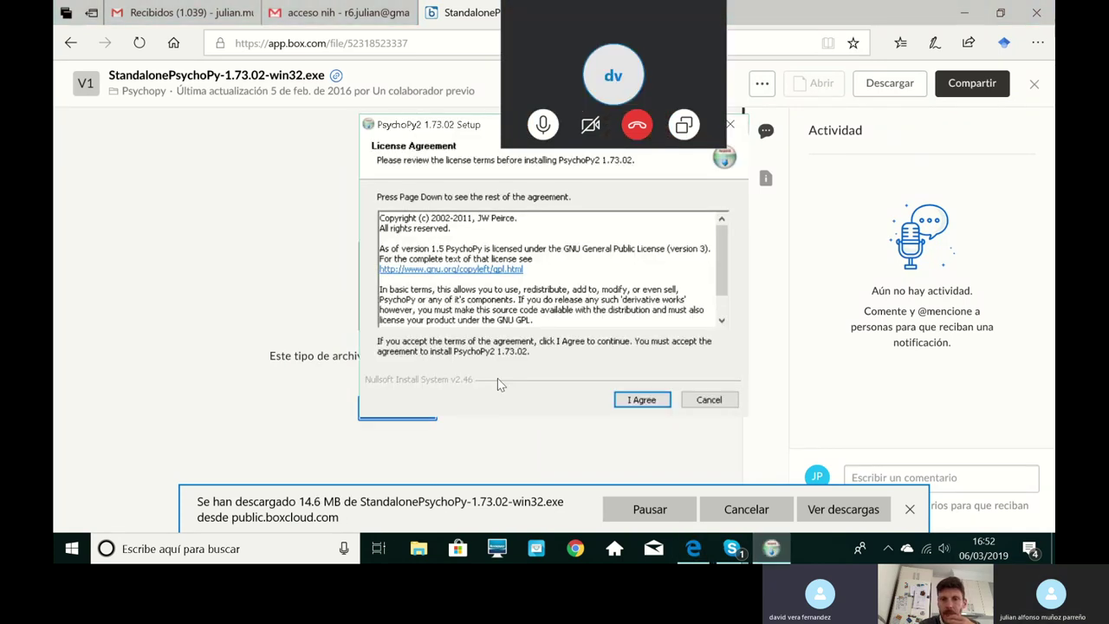
{"action": "left_click", "coordinate": [909, 509]}
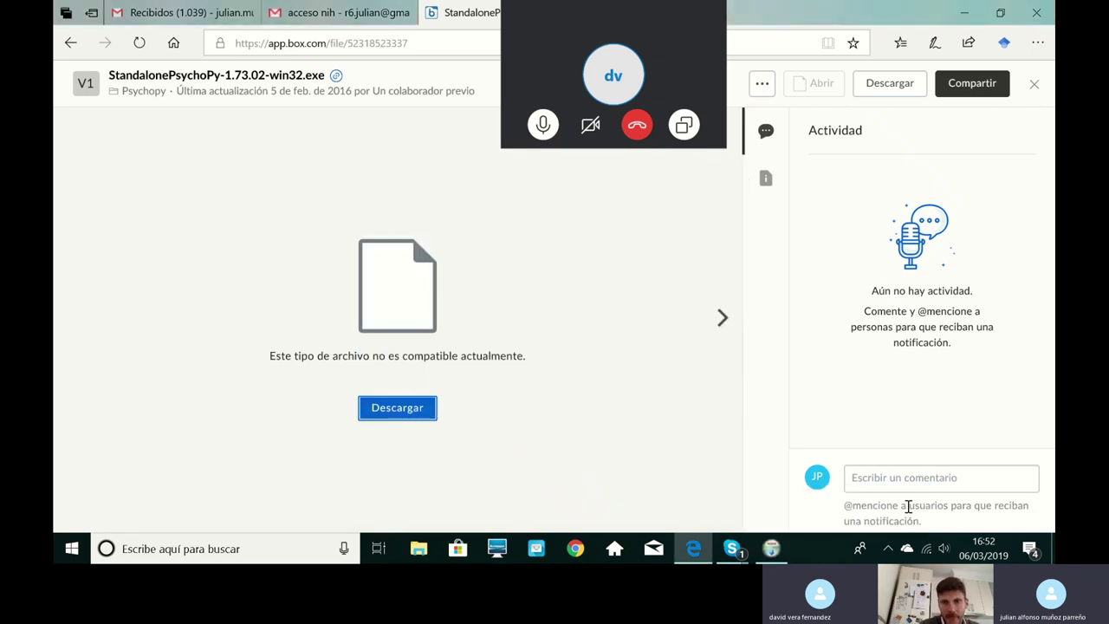
{"action": "left_click", "coordinate": [967, 16]}
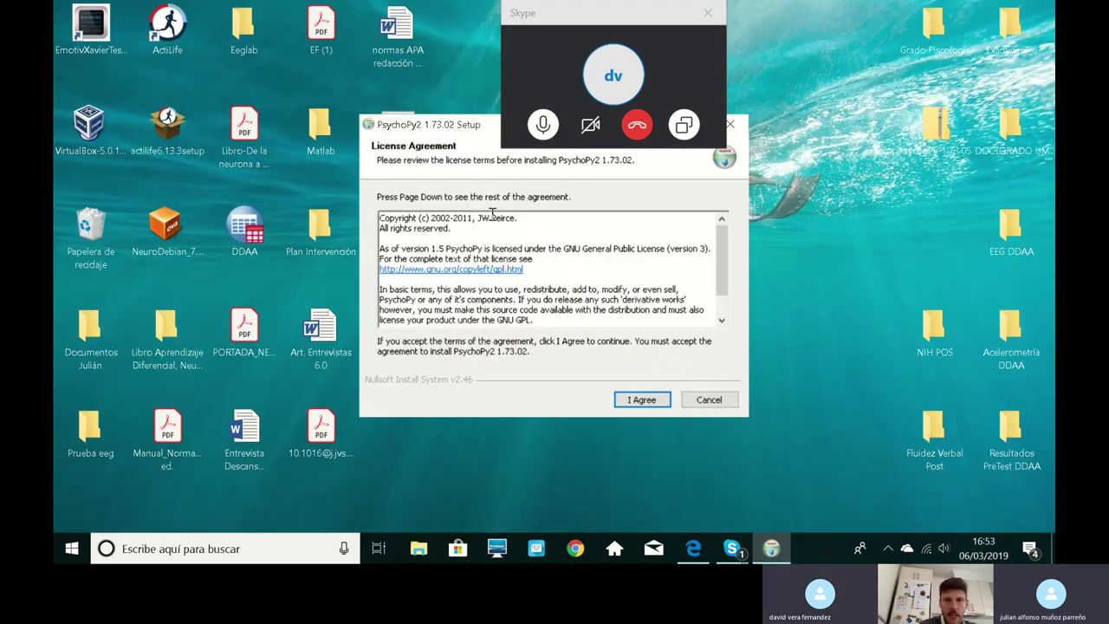
Step: Accept the license, install PsychoPy2 1.73.02 in C:\Program Files (x86)\PsychoPy2, and close the completed setup
{"action": "left_click", "coordinate": [633, 403]}
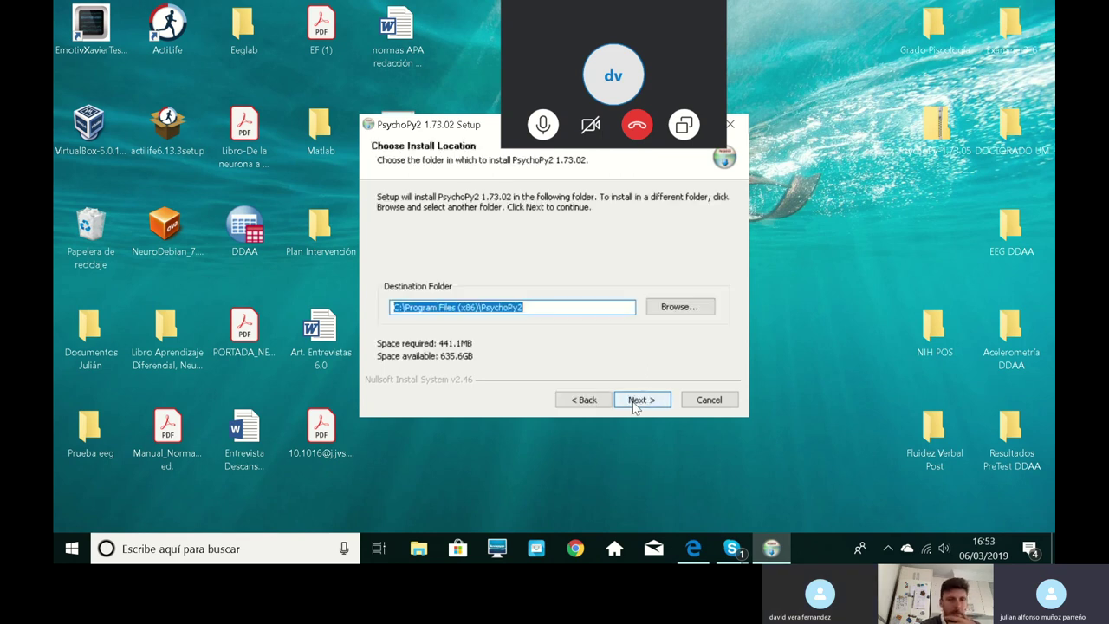
{"action": "left_click", "coordinate": [635, 403]}
{"action": "left_click", "coordinate": [634, 402]}
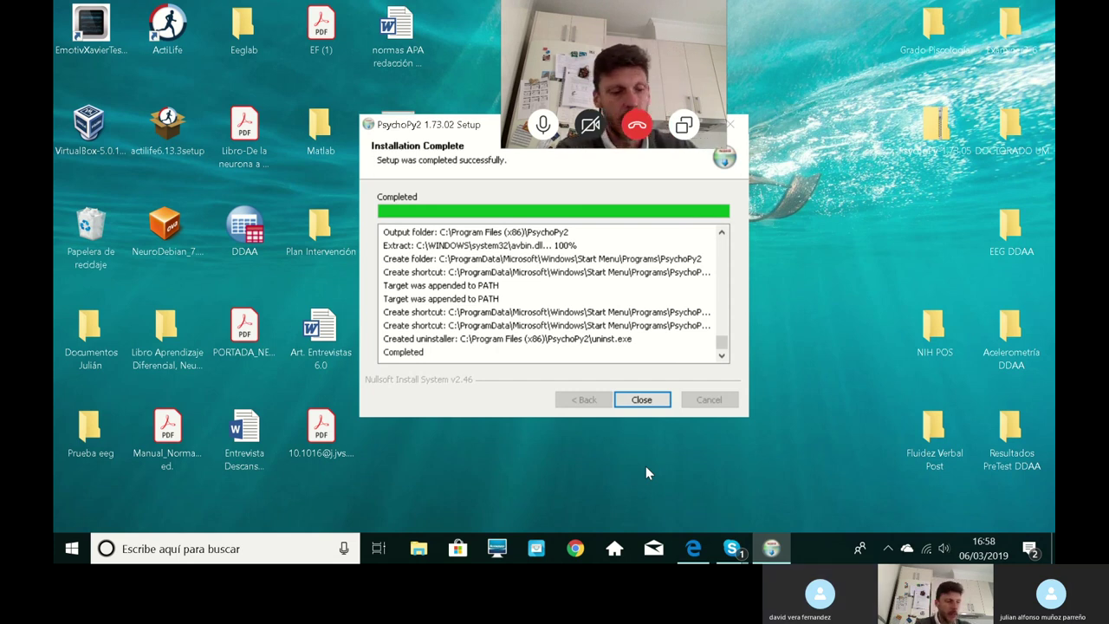
{"action": "left_click", "coordinate": [652, 406]}
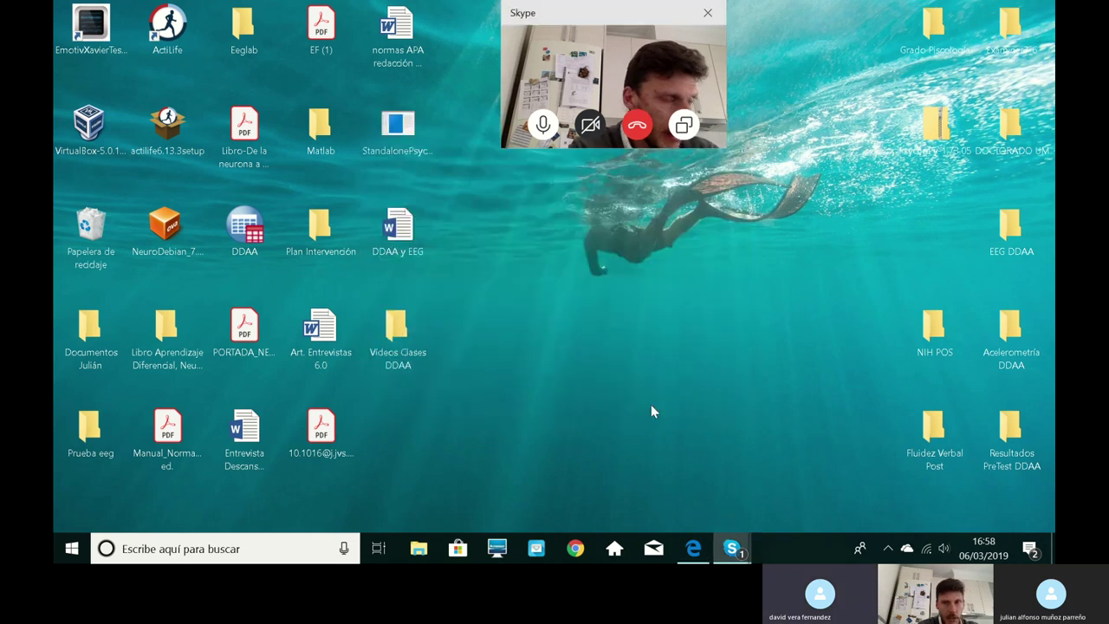
Step: Launch PsychoPy2 as administrator from its folder in the list of installed programs
{"action": "left_click", "coordinate": [73, 549]}
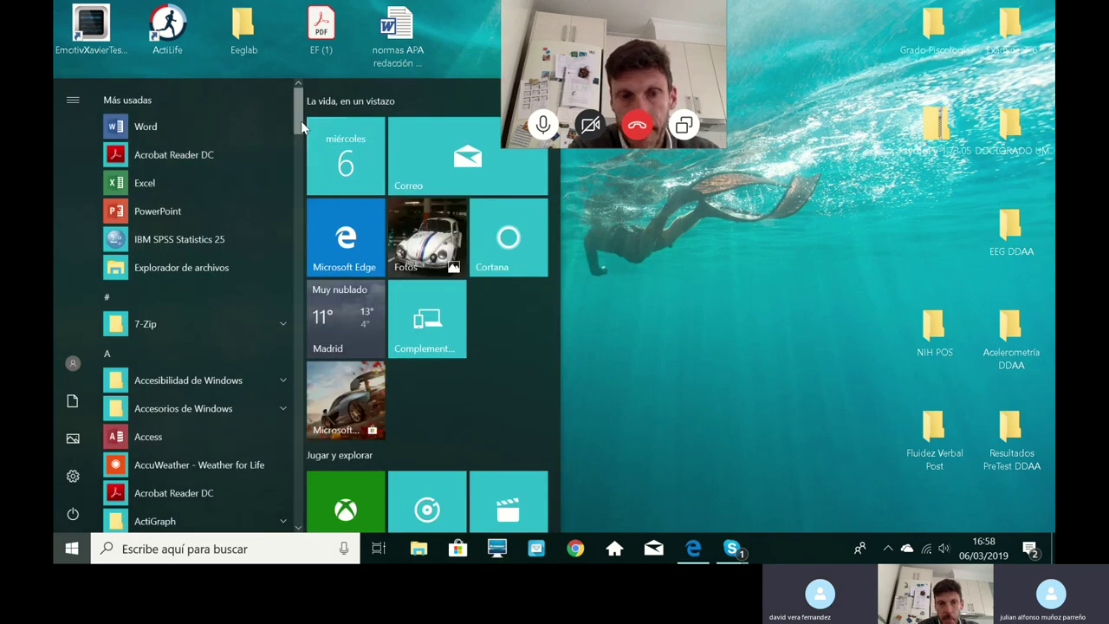
{"action": "left_click_drag", "start_coordinate": [301, 120], "coordinate": [299, 420]}
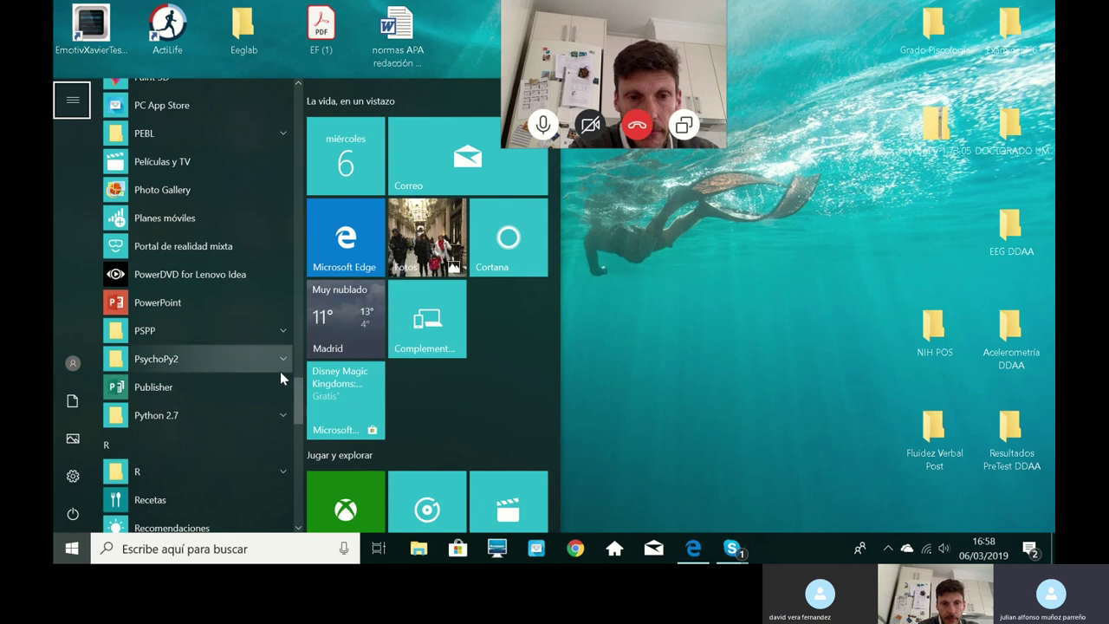
{"action": "left_click", "coordinate": [280, 373]}
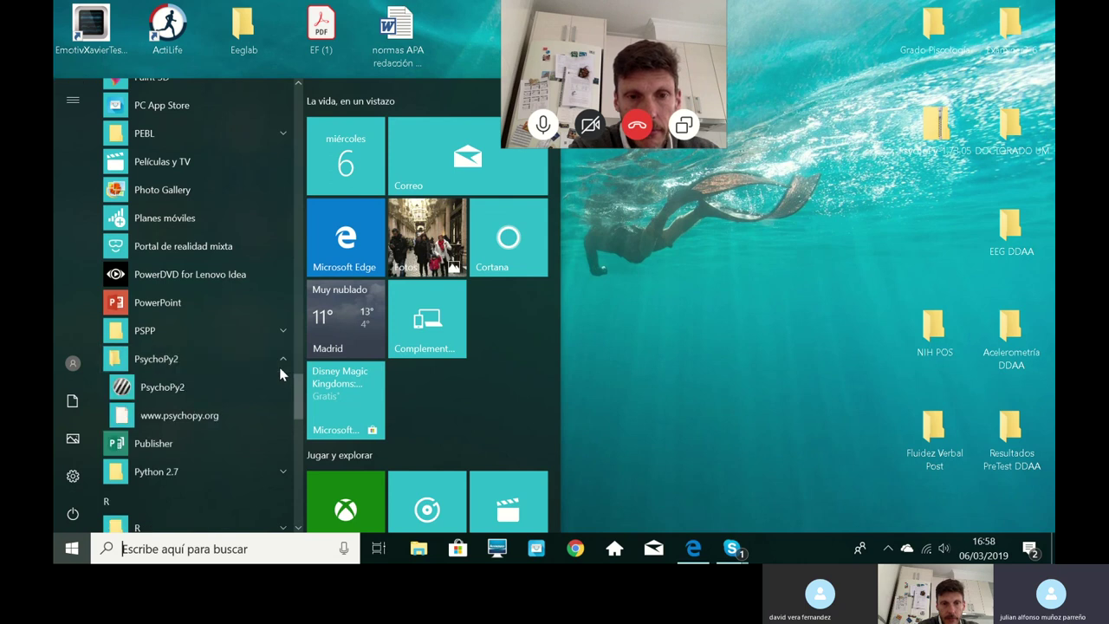
{"action": "right_click", "coordinate": [164, 386]}
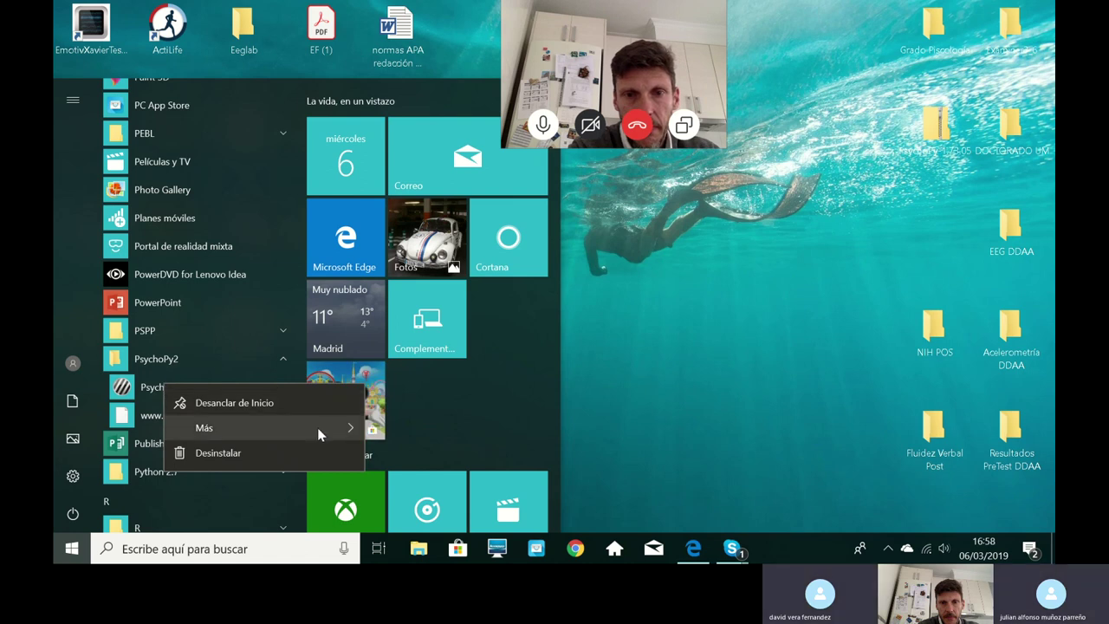
{"action": "mouse_move", "coordinate": [318, 431]}
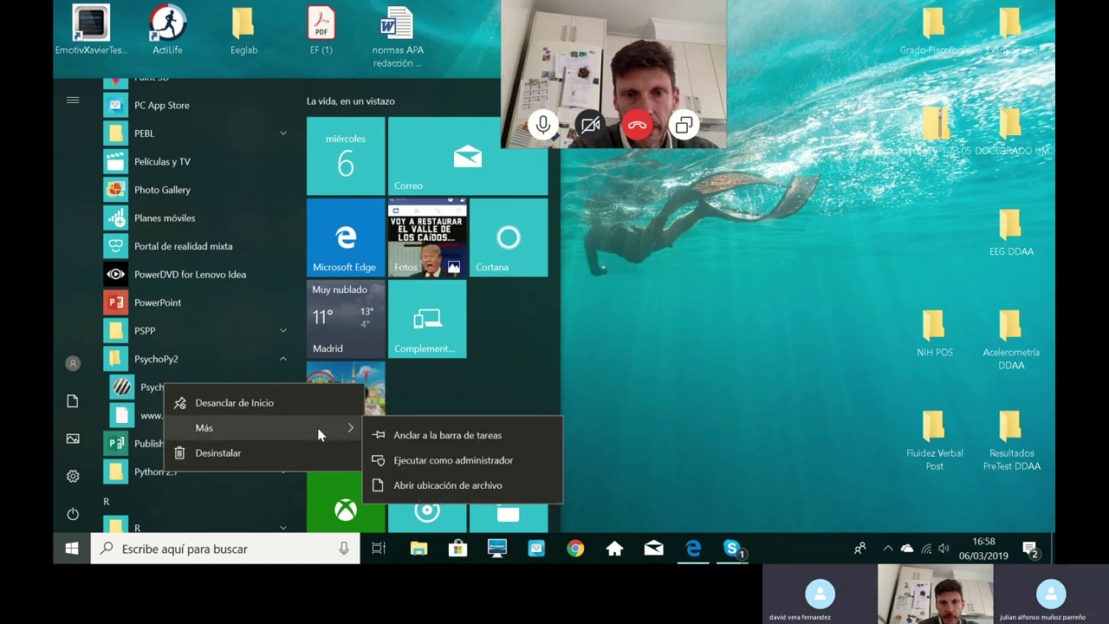
{"action": "left_click", "coordinate": [394, 460]}
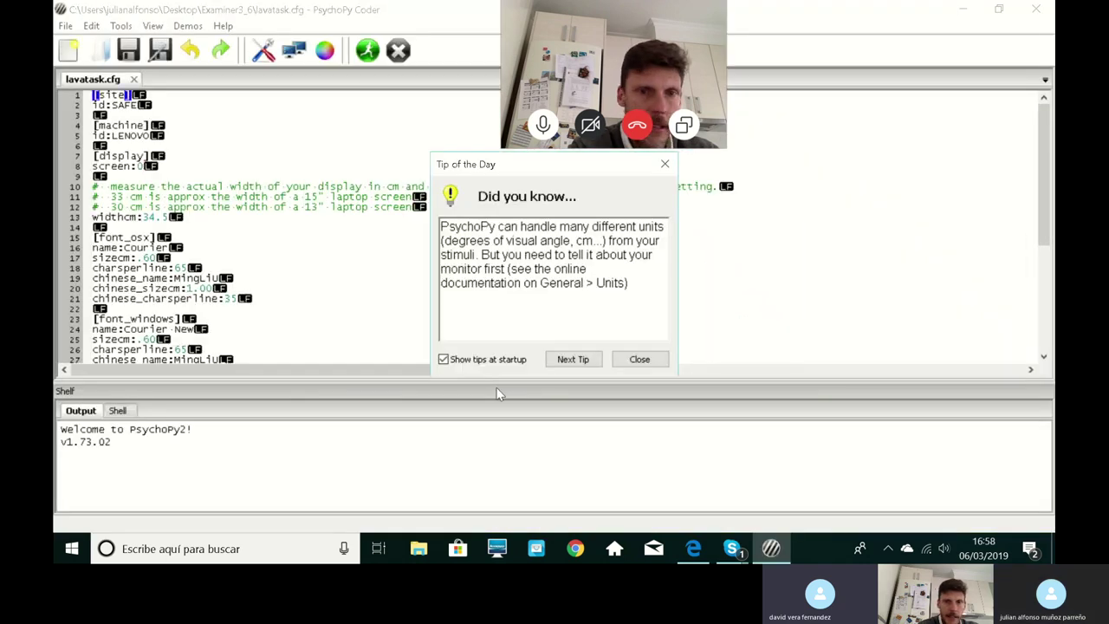
Step: Close the Tip of the Day and the lavatask.cfg file in PsychoPy Coder
{"action": "left_click", "coordinate": [664, 164]}
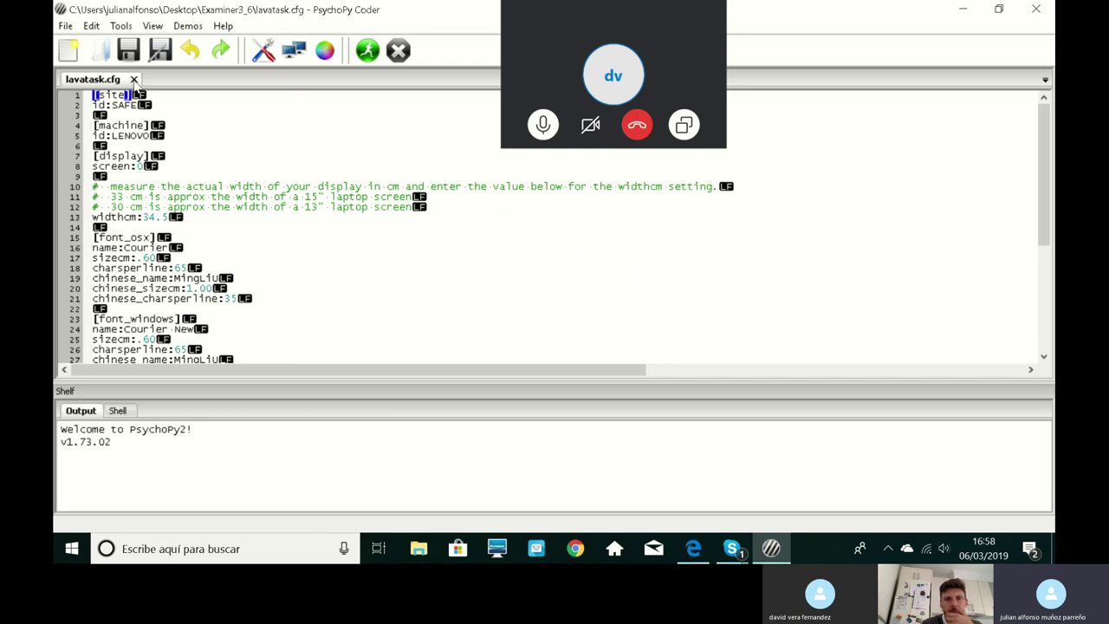
{"action": "left_click", "coordinate": [134, 79]}
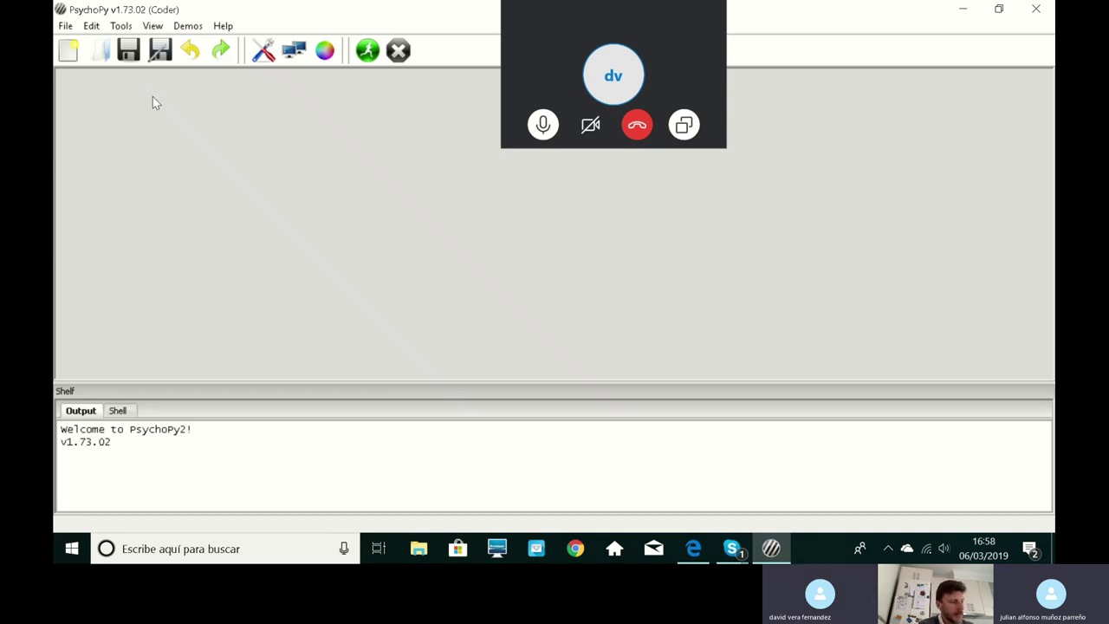
Step: Update PsychoPy from the PsychoPy-1.73.05 zip file on the desktop (Escritorio) and close the updater
{"action": "left_click", "coordinate": [121, 26]}
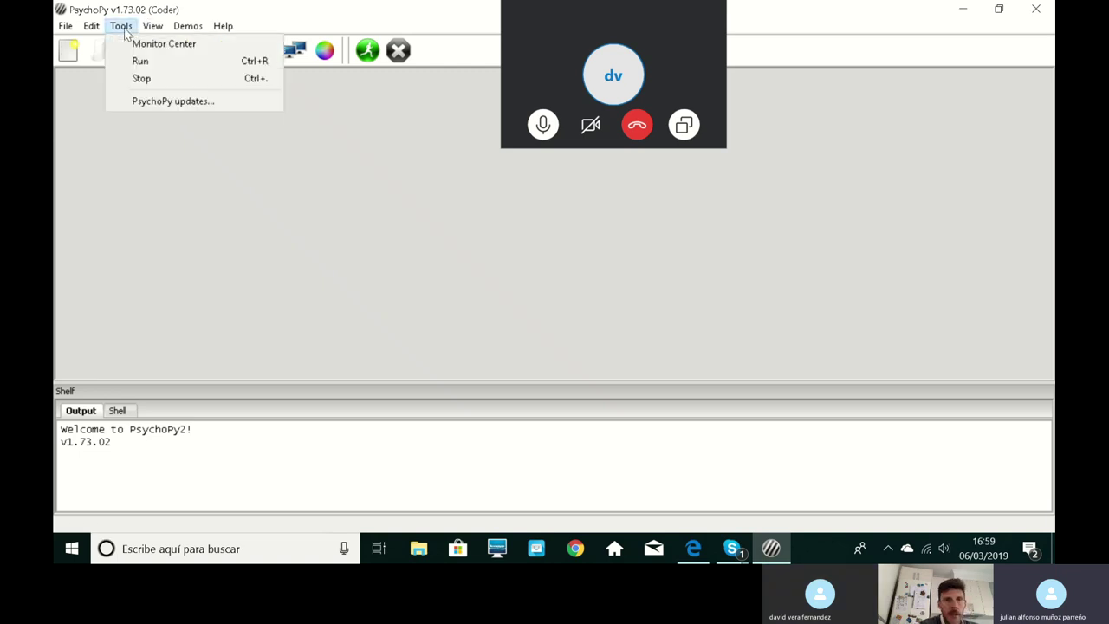
{"action": "left_click", "coordinate": [146, 102]}
{"action": "left_click", "coordinate": [638, 168]}
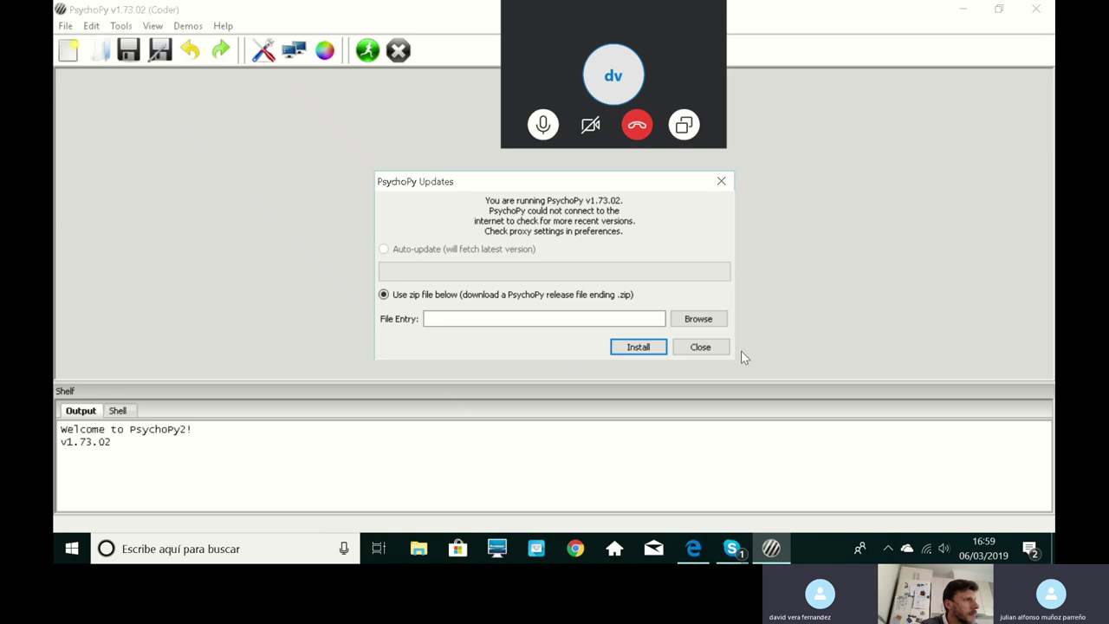
{"action": "left_click", "coordinate": [693, 323]}
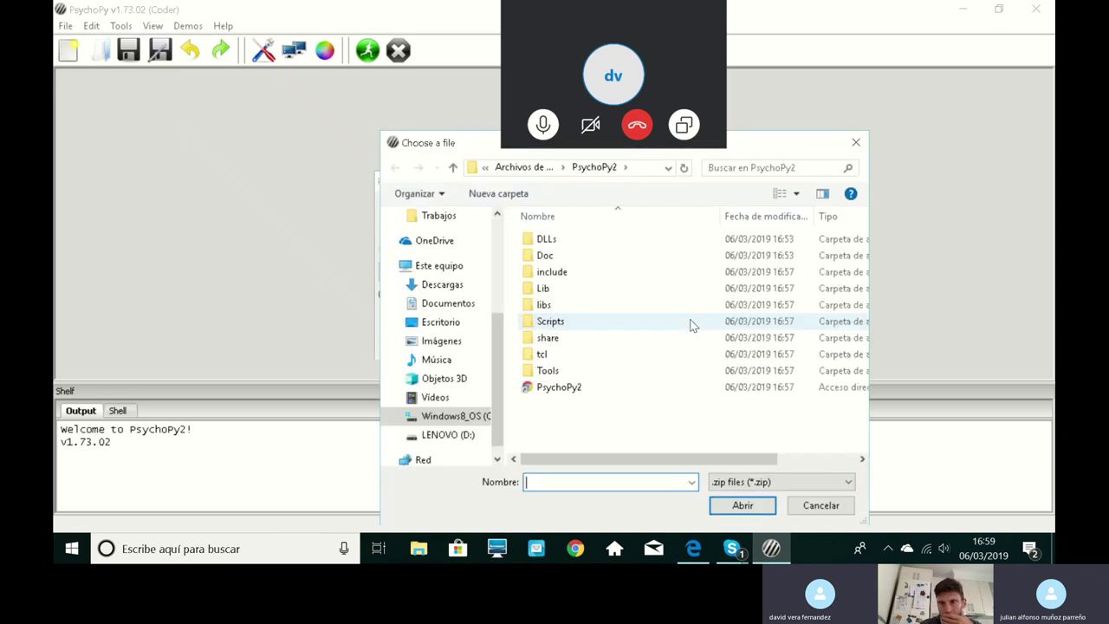
{"action": "left_click", "coordinate": [452, 327]}
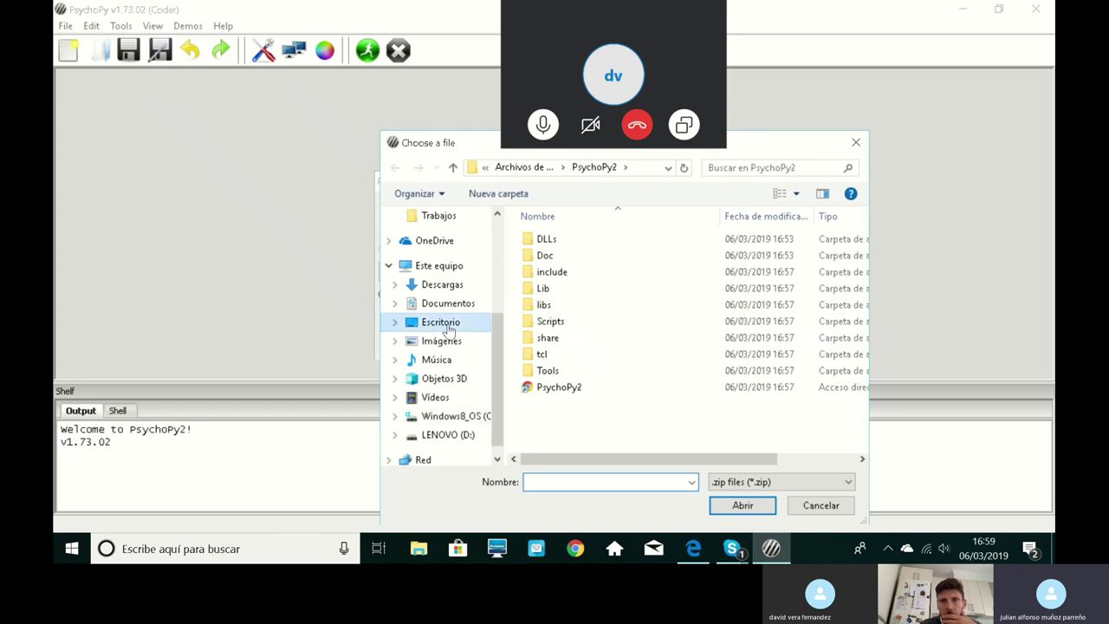
{"action": "left_click_drag", "start_coordinate": [860, 248], "coordinate": [869, 373]}
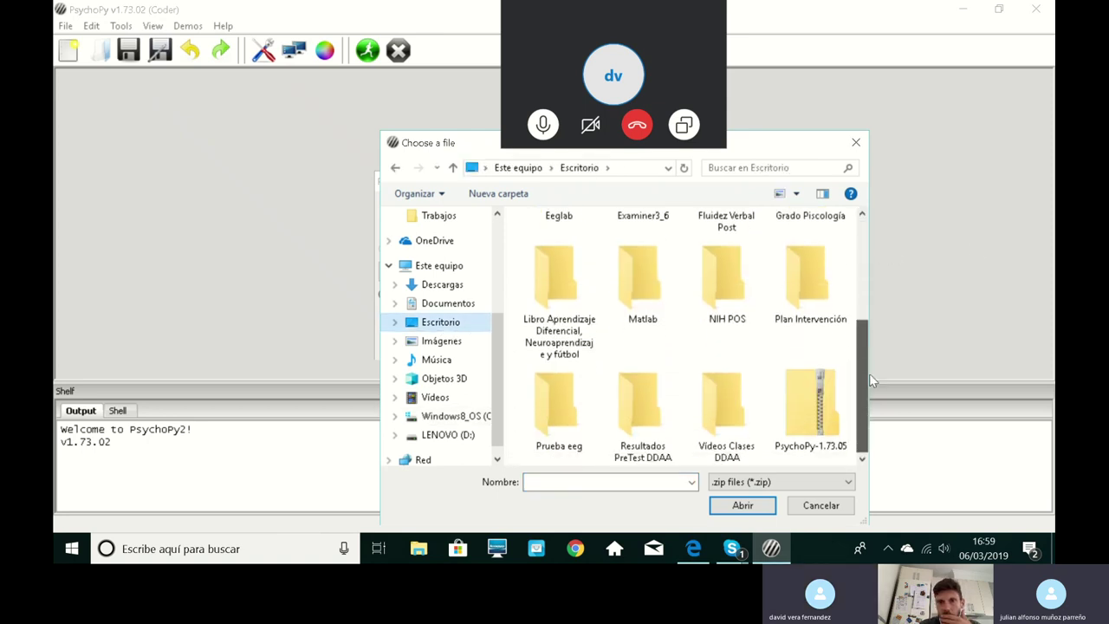
{"action": "left_click", "coordinate": [815, 417]}
{"action": "left_click", "coordinate": [759, 509]}
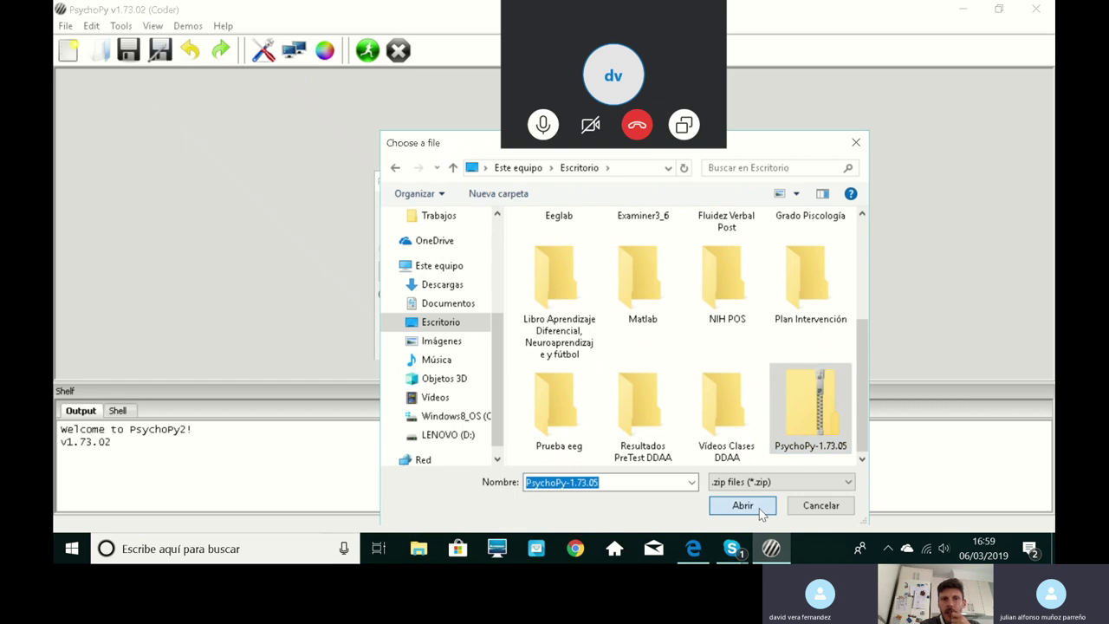
{"action": "left_click", "coordinate": [644, 351]}
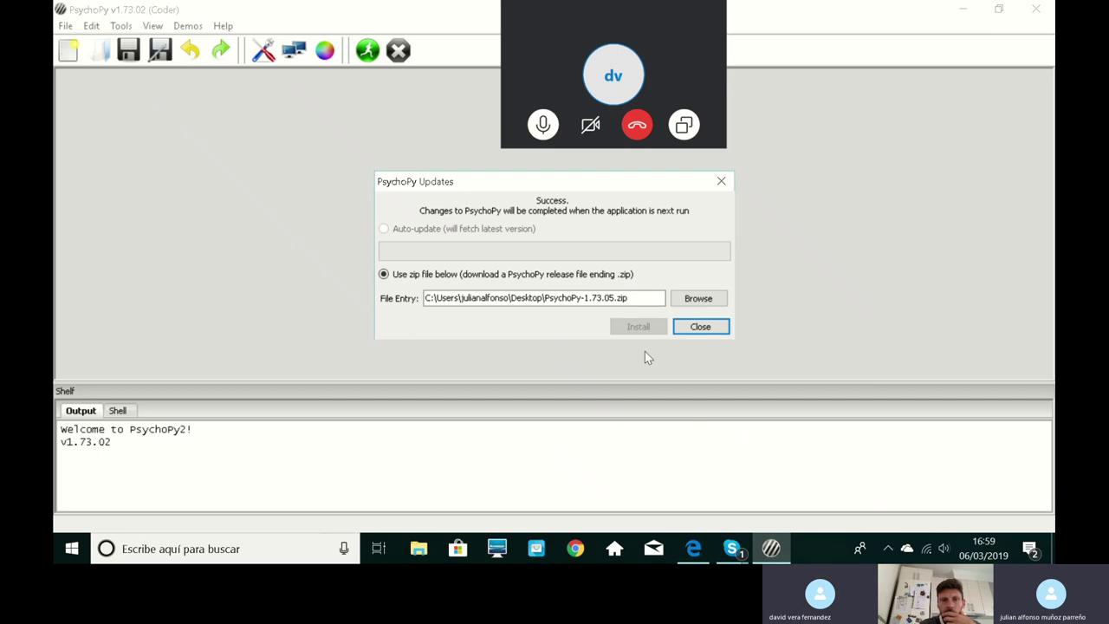
{"action": "left_click", "coordinate": [706, 331]}
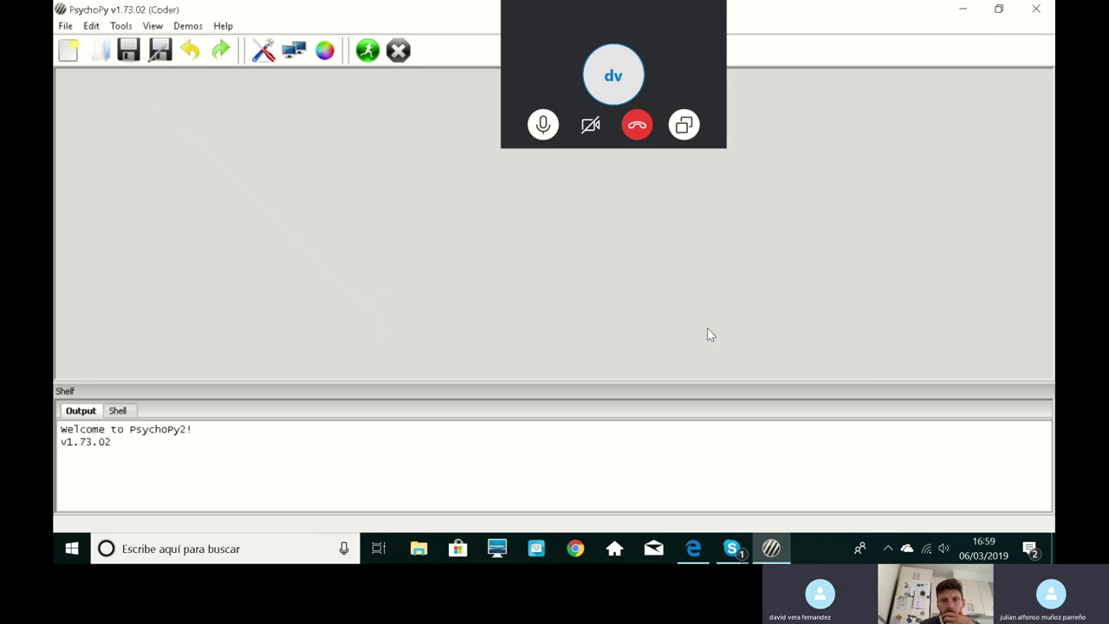
Step: Quit PsychoPy, relaunch PsychoPy2 from its folder in the installed programs, and dismiss the Tip of the Day
{"action": "left_click", "coordinate": [1038, 9]}
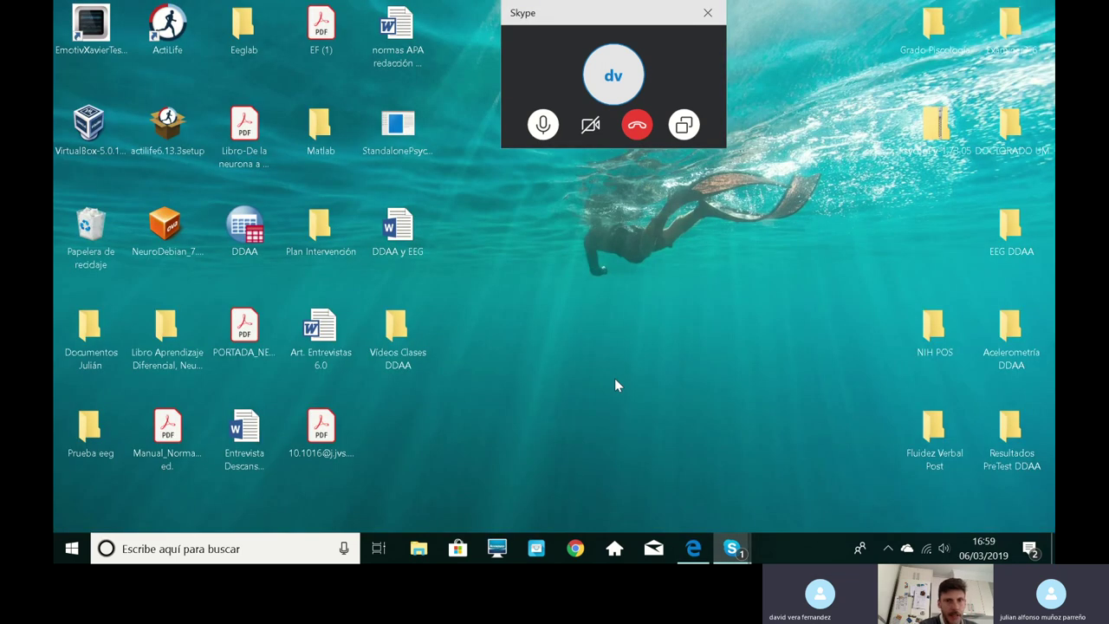
{"action": "left_click", "coordinate": [71, 549]}
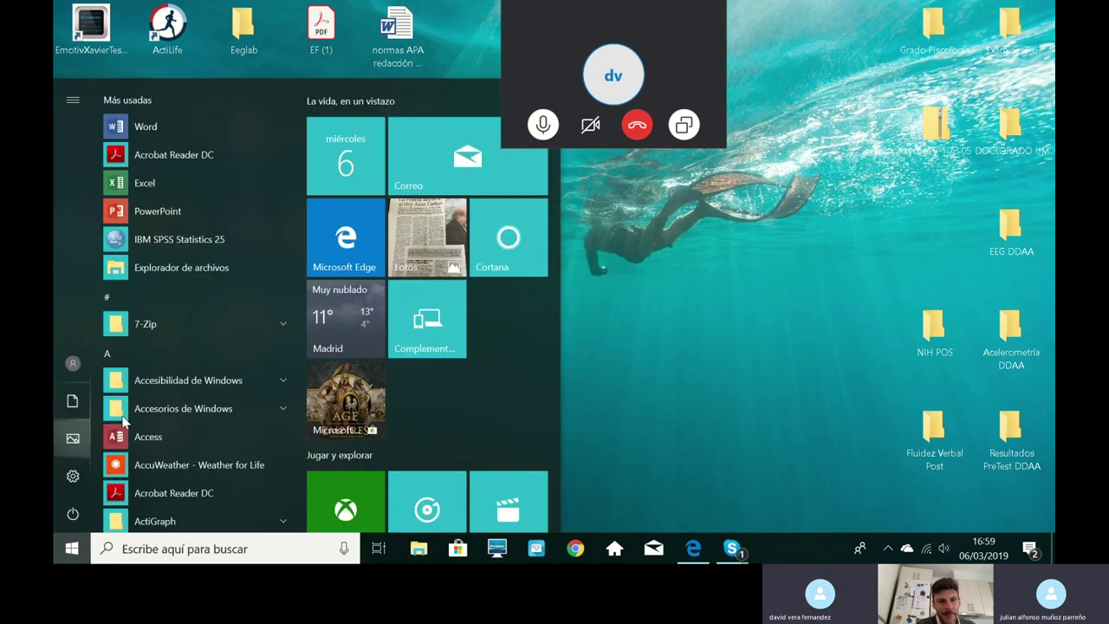
{"action": "left_click_drag", "start_coordinate": [302, 130], "coordinate": [296, 427]}
{"action": "left_click", "coordinate": [220, 311]}
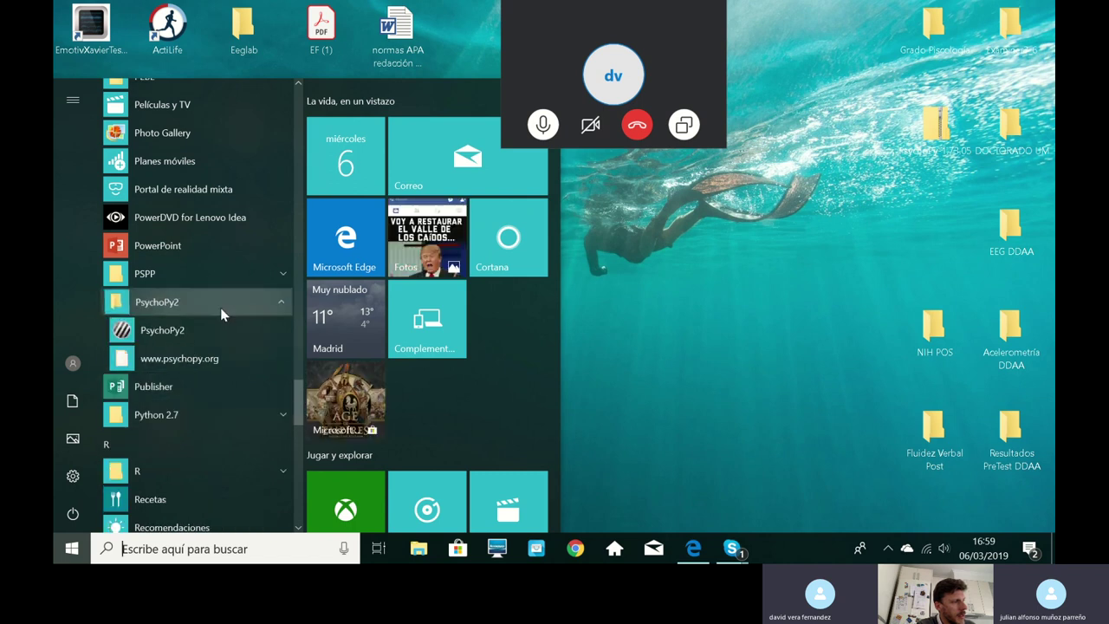
{"action": "left_click", "coordinate": [185, 331]}
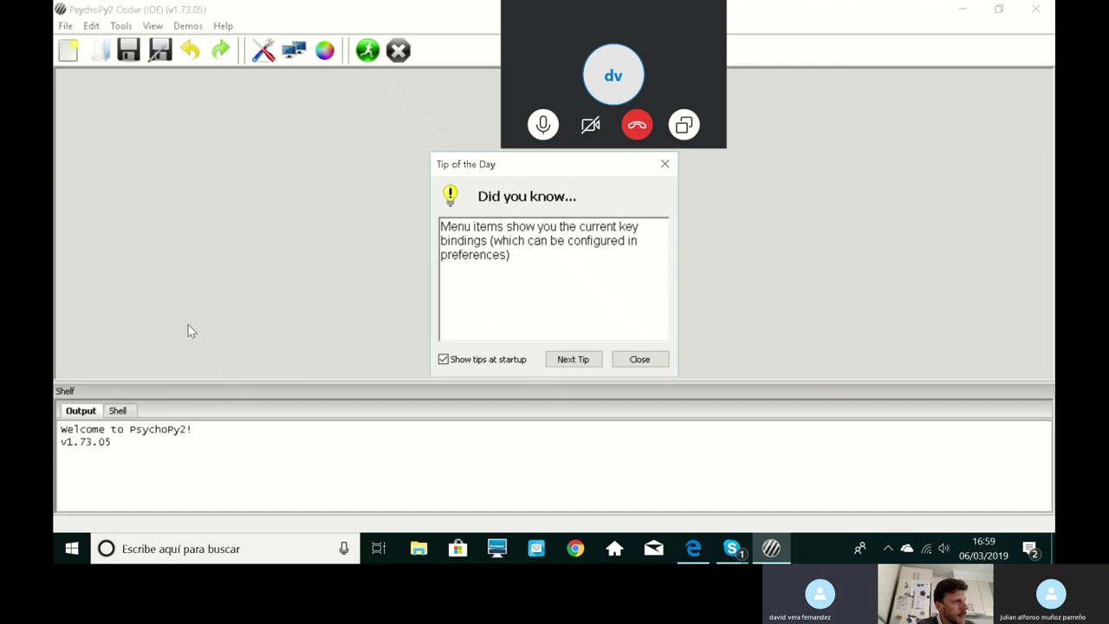
{"action": "left_click", "coordinate": [664, 165]}
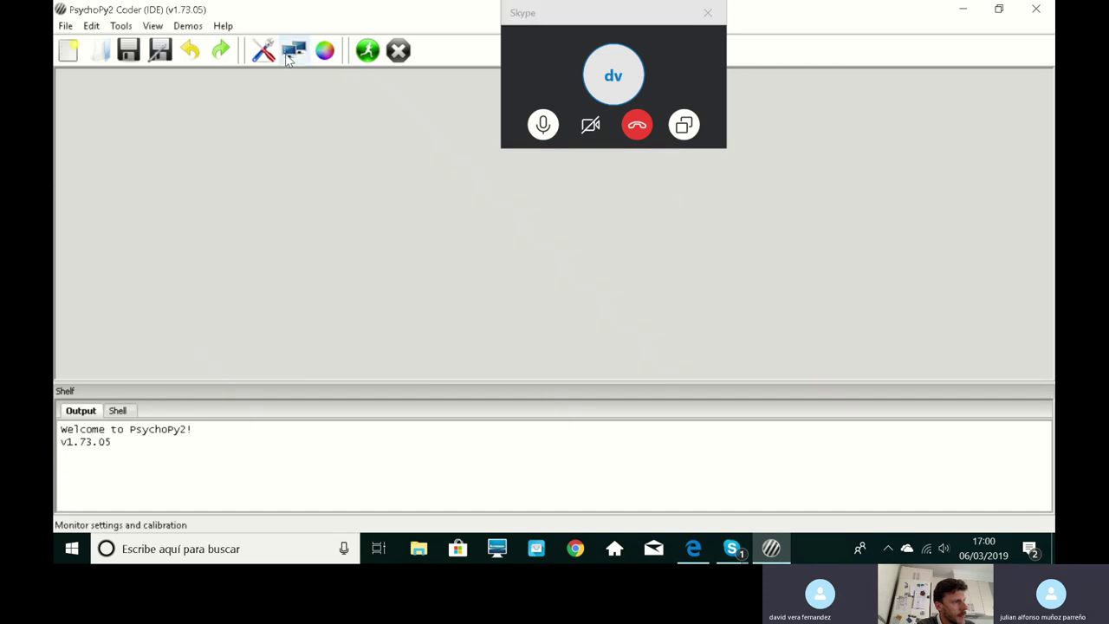
Step: Restore the PsychoPy Coder window from maximized and move the Skype call window away from its toolbar, over the output area
{"action": "double_click", "coordinate": [199, 14]}
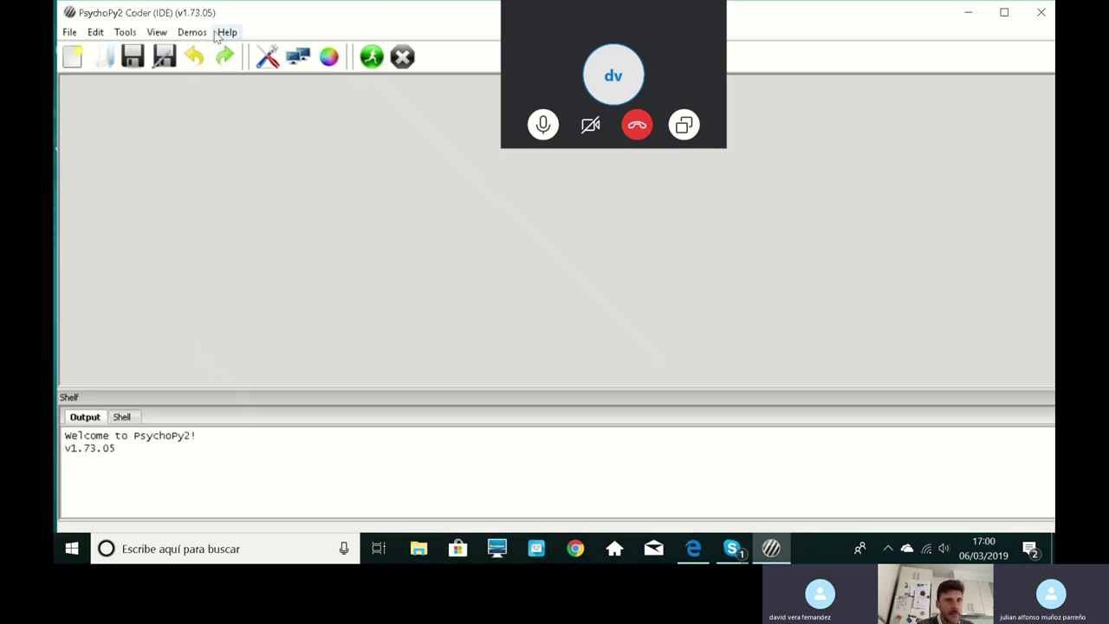
{"action": "mouse_move", "coordinate": [624, 7]}
{"action": "left_click_drag", "start_coordinate": [649, 8], "coordinate": [985, 404]}
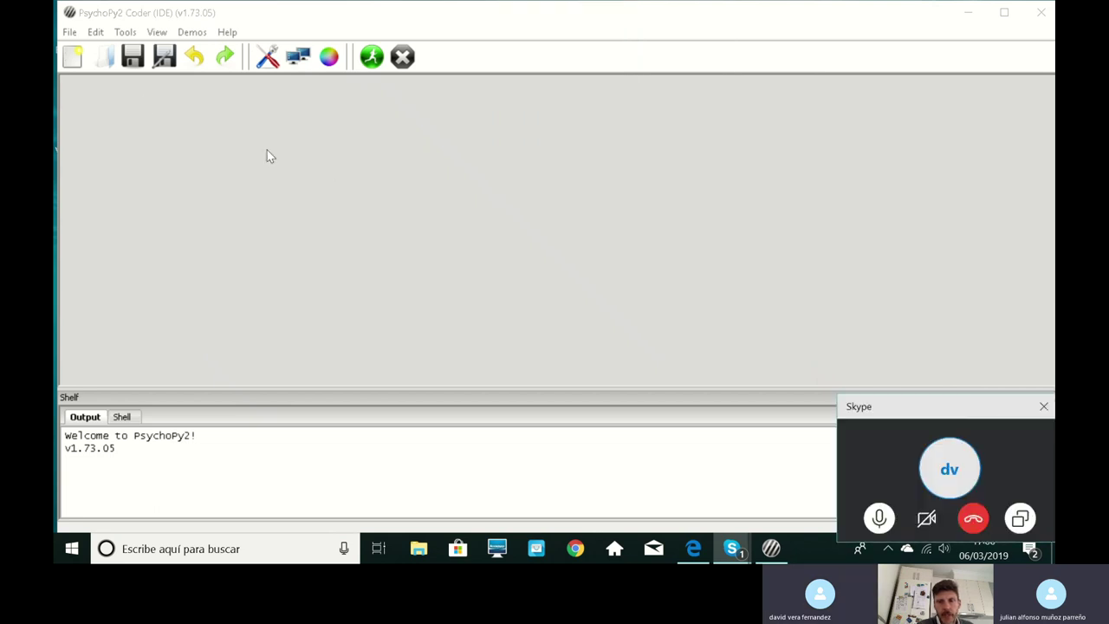
Step: Open lavatask.cfg from the Examiner3_6 folder on the desktop and place the cursor at the end of the widthcm value
{"action": "left_click", "coordinate": [70, 32]}
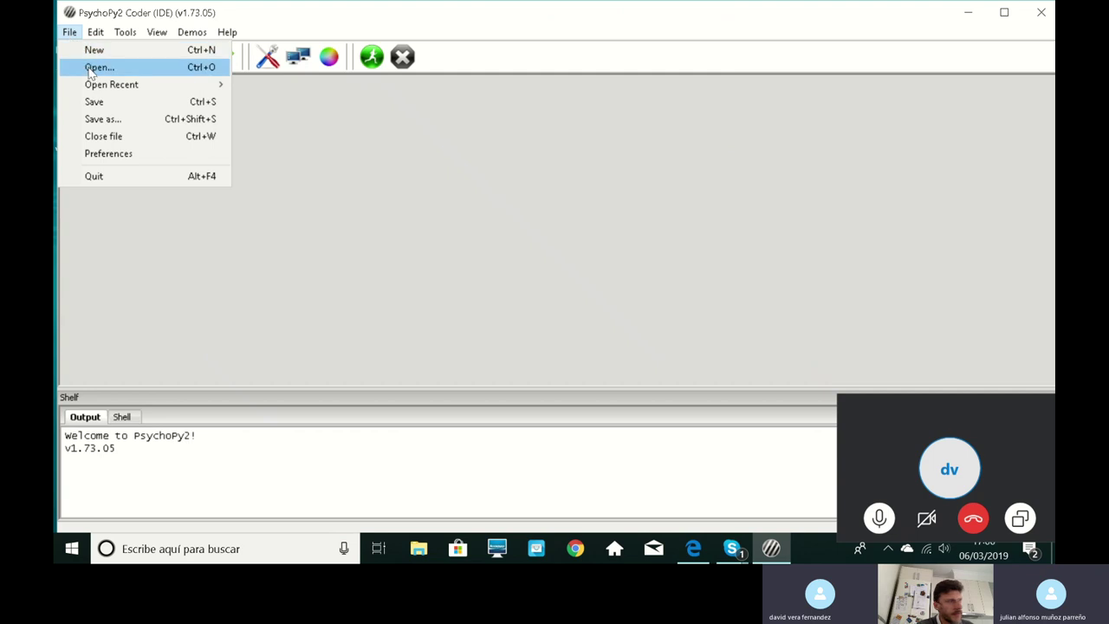
{"action": "left_click", "coordinate": [95, 68]}
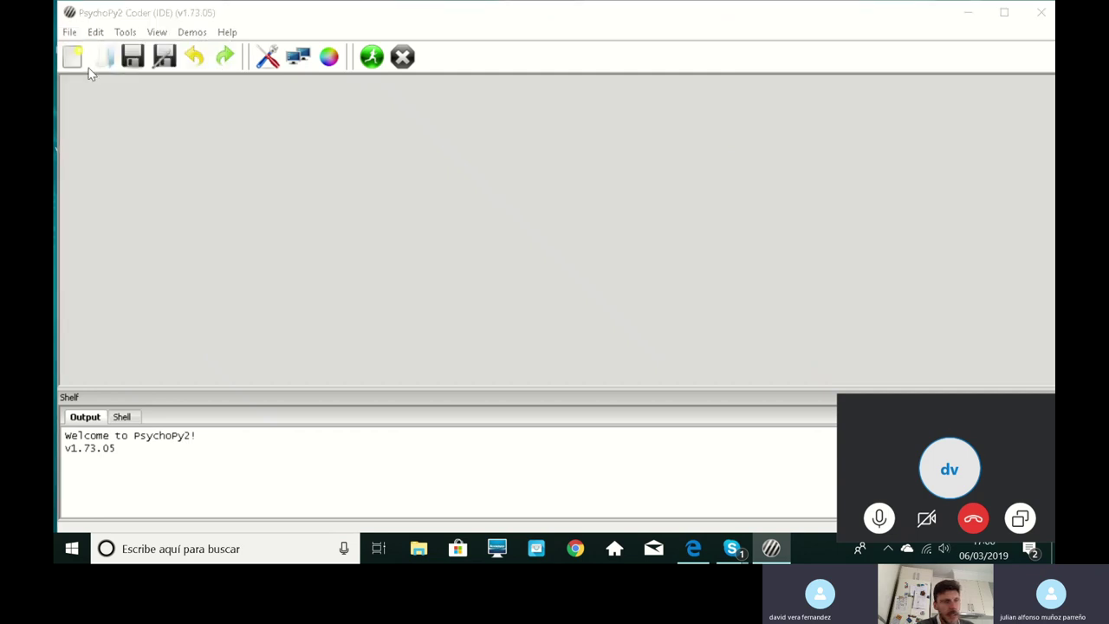
{"action": "left_click", "coordinate": [123, 232]}
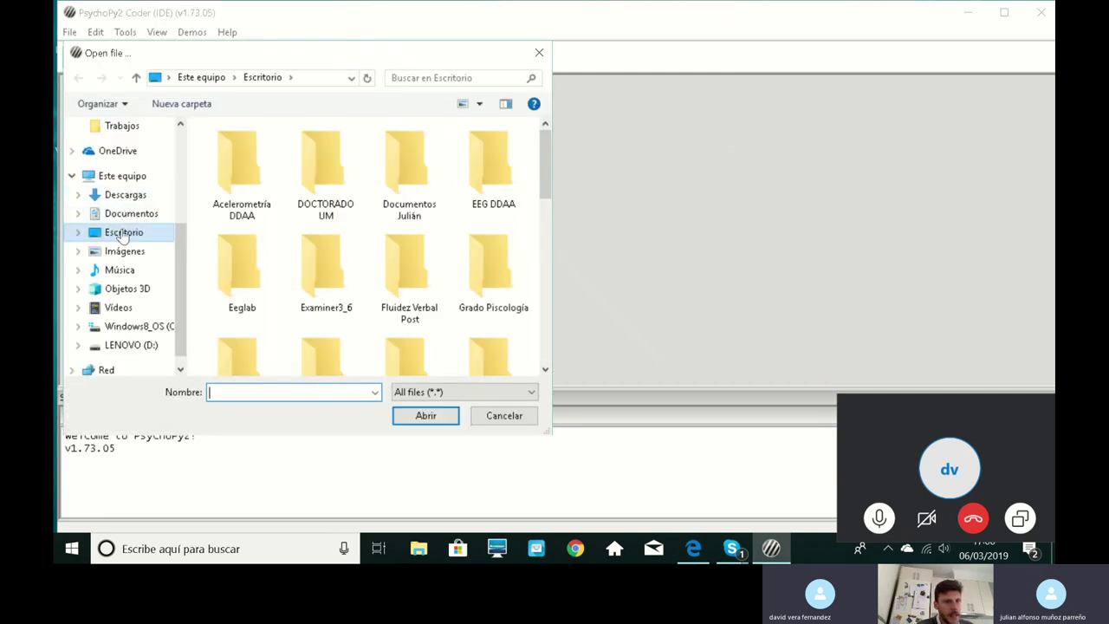
{"action": "double_click", "coordinate": [338, 271]}
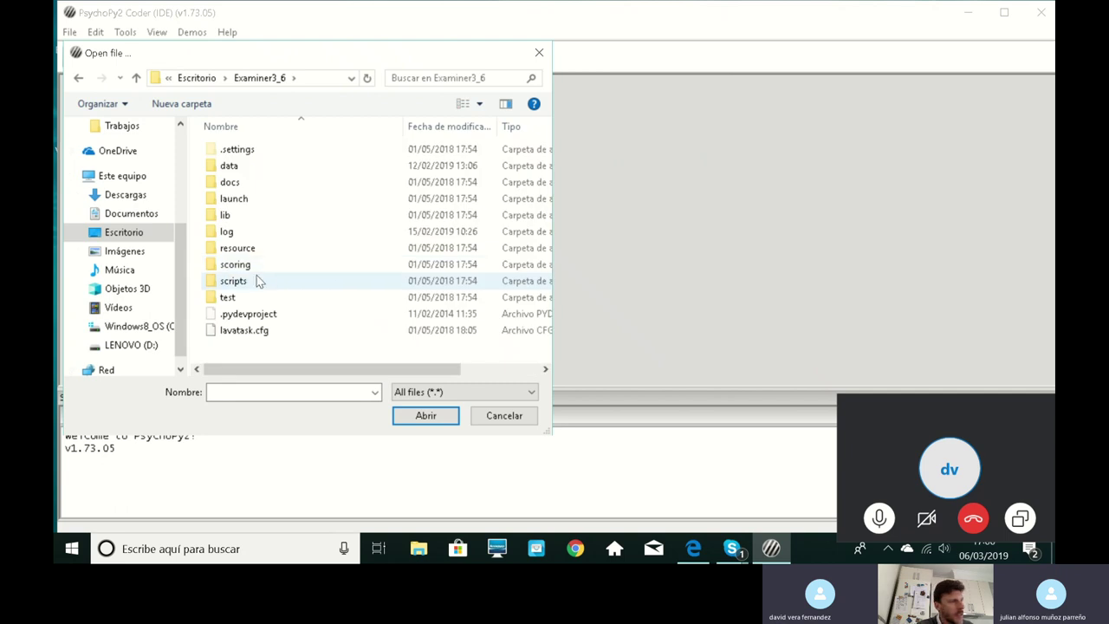
{"action": "left_click", "coordinate": [239, 332]}
{"action": "left_click", "coordinate": [440, 420]}
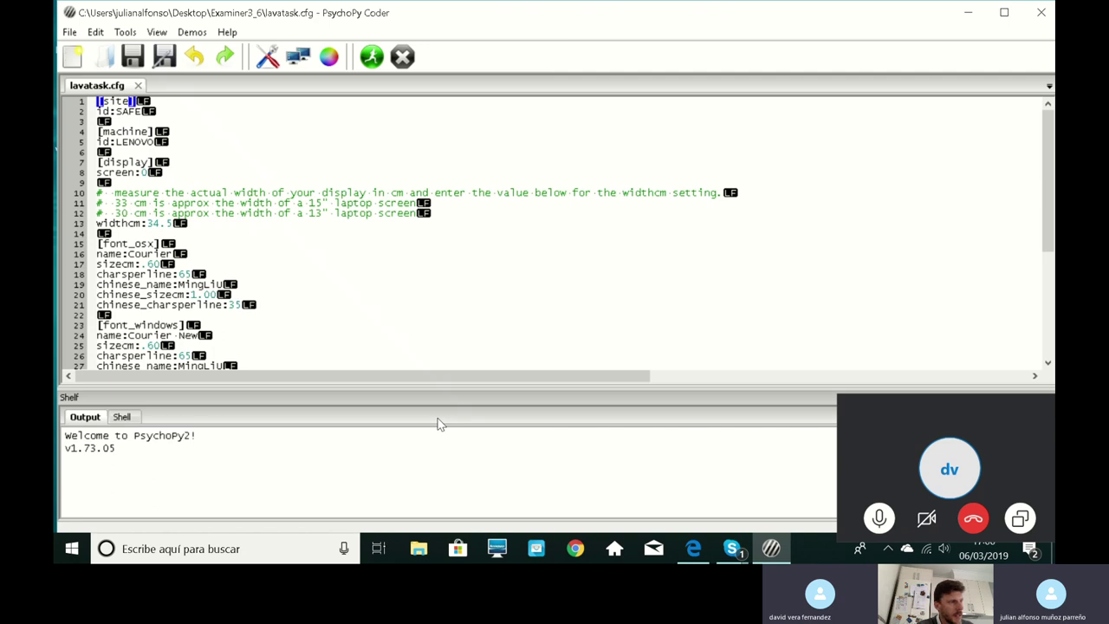
{"action": "left_click", "coordinate": [170, 224]}
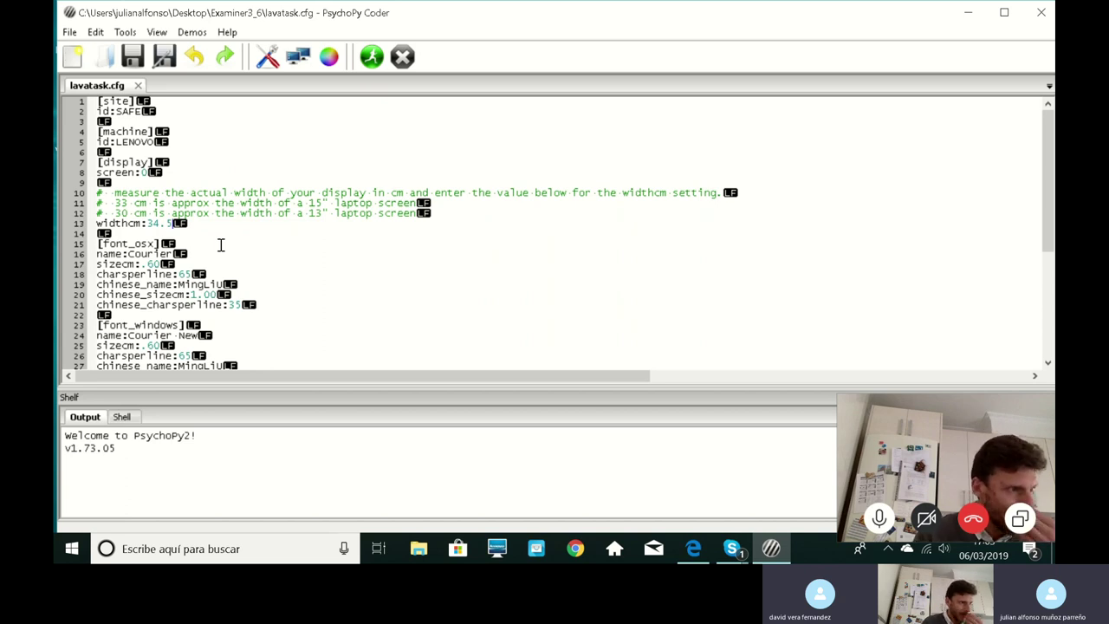
{"action": "left_click", "coordinate": [73, 35]}
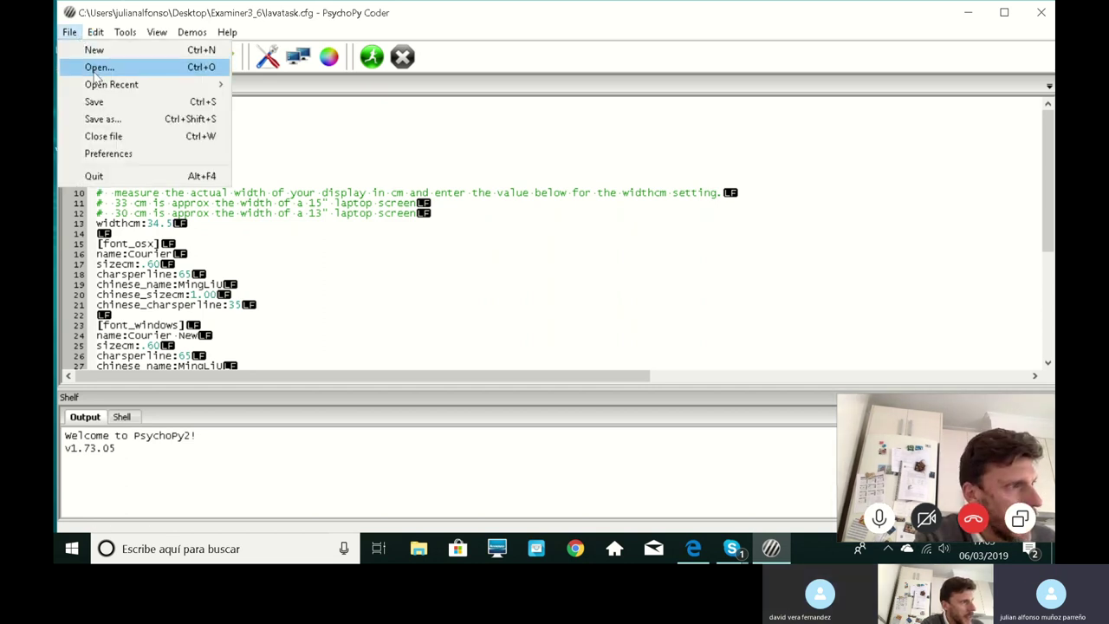
{"action": "left_click", "coordinate": [94, 68]}
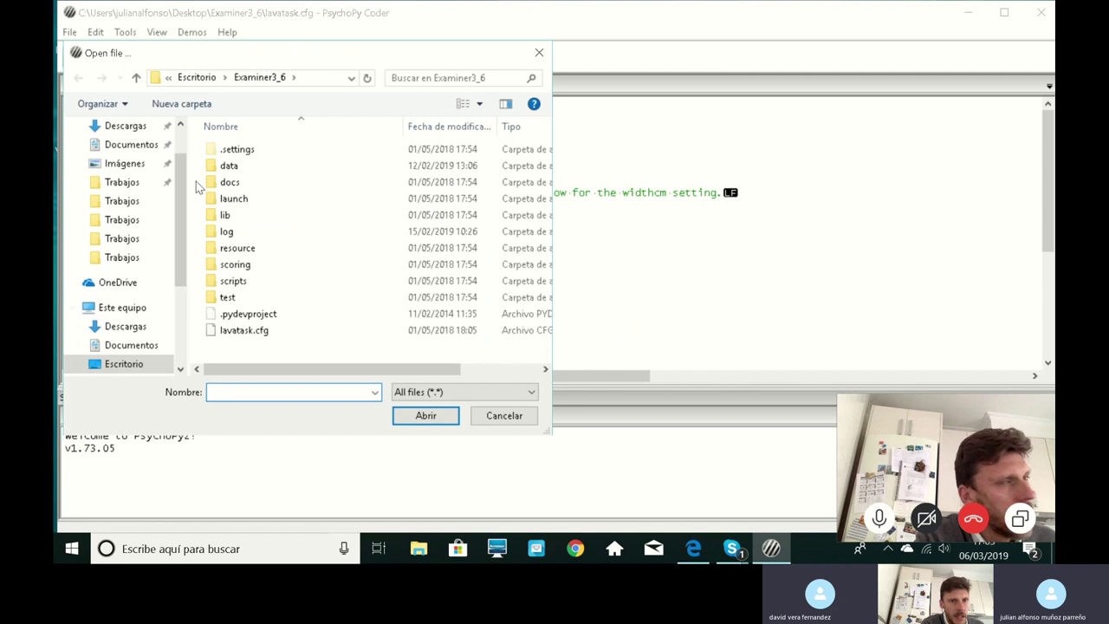
{"action": "left_click", "coordinate": [240, 289]}
{"action": "double_click", "coordinate": [240, 288]}
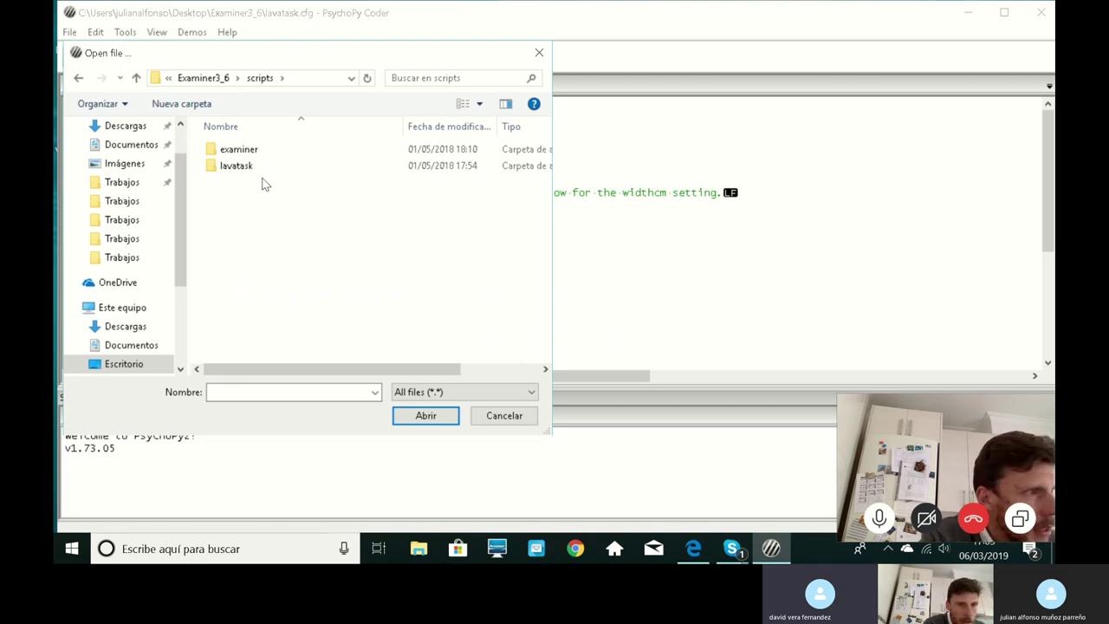
{"action": "left_click", "coordinate": [538, 54]}
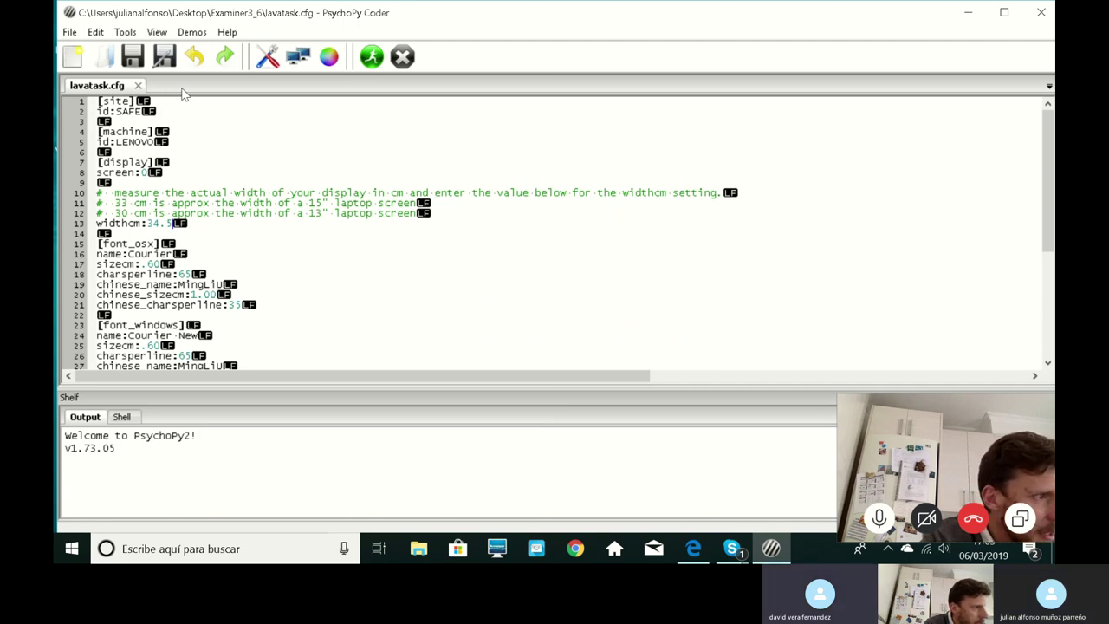
Step: Open the examiner_child_spanish Python script from the scripts\examiner folder of Examiner3_6
{"action": "left_click", "coordinate": [70, 32]}
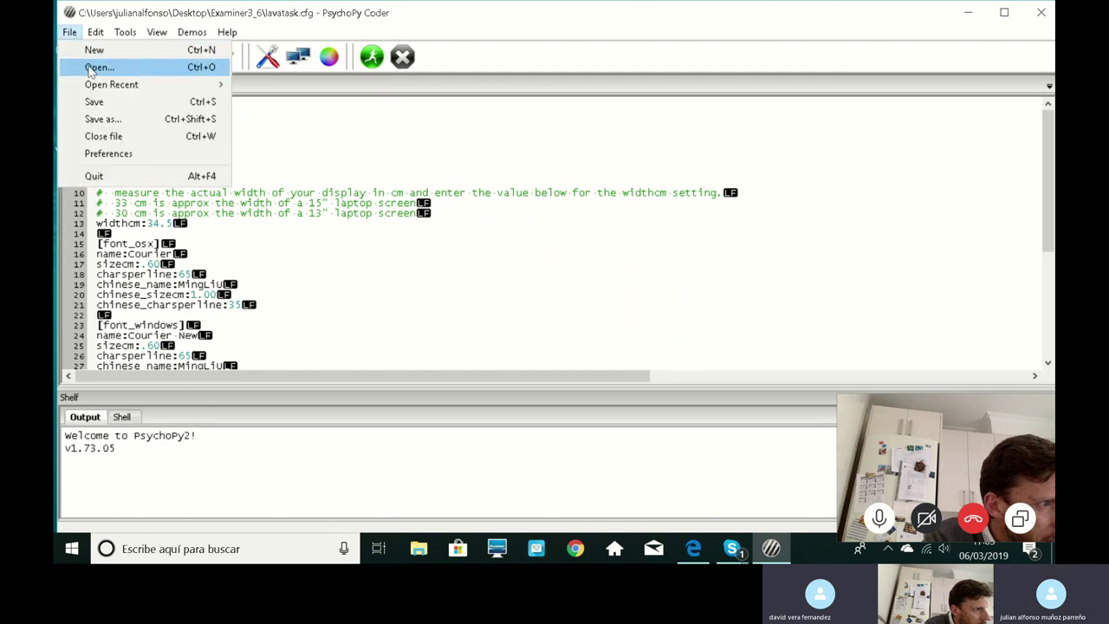
{"action": "left_click", "coordinate": [94, 67]}
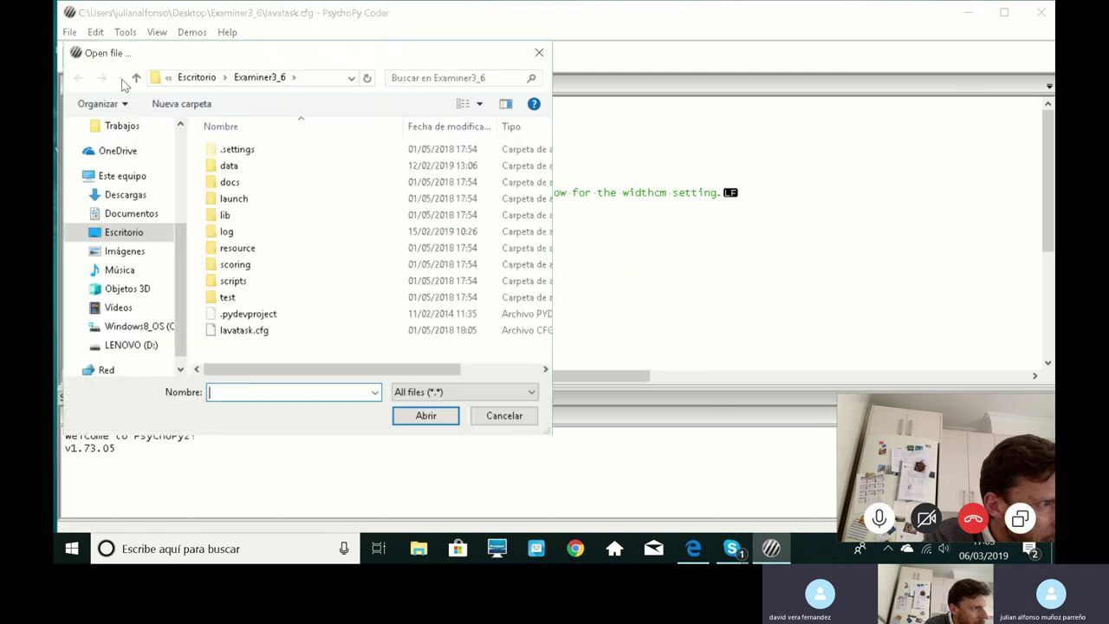
{"action": "left_click", "coordinate": [239, 283]}
{"action": "double_click", "coordinate": [239, 282]}
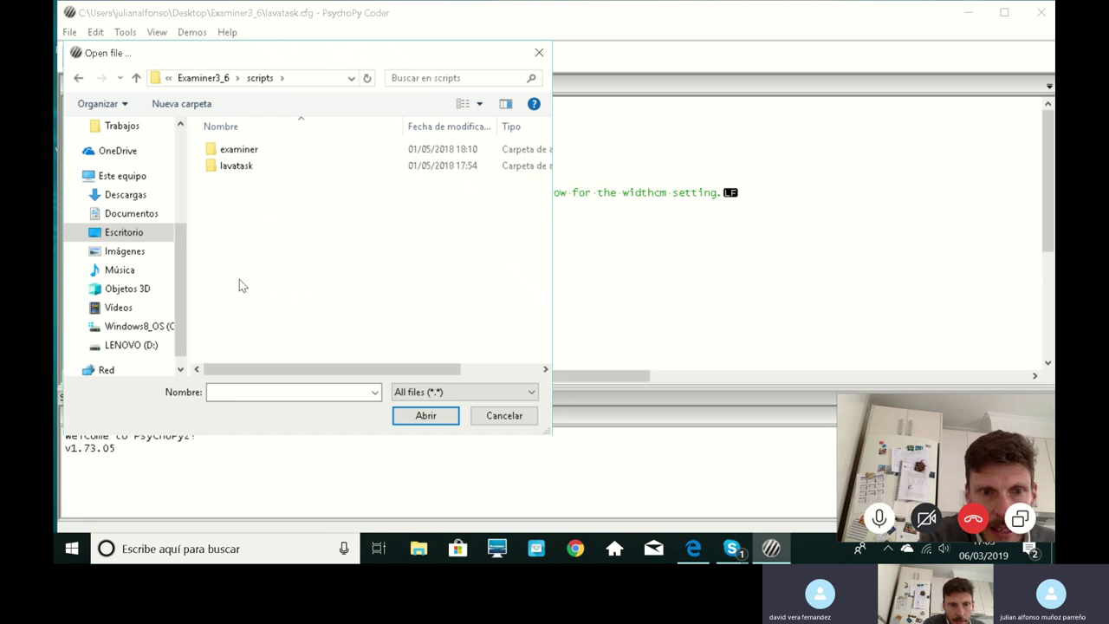
{"action": "double_click", "coordinate": [239, 151]}
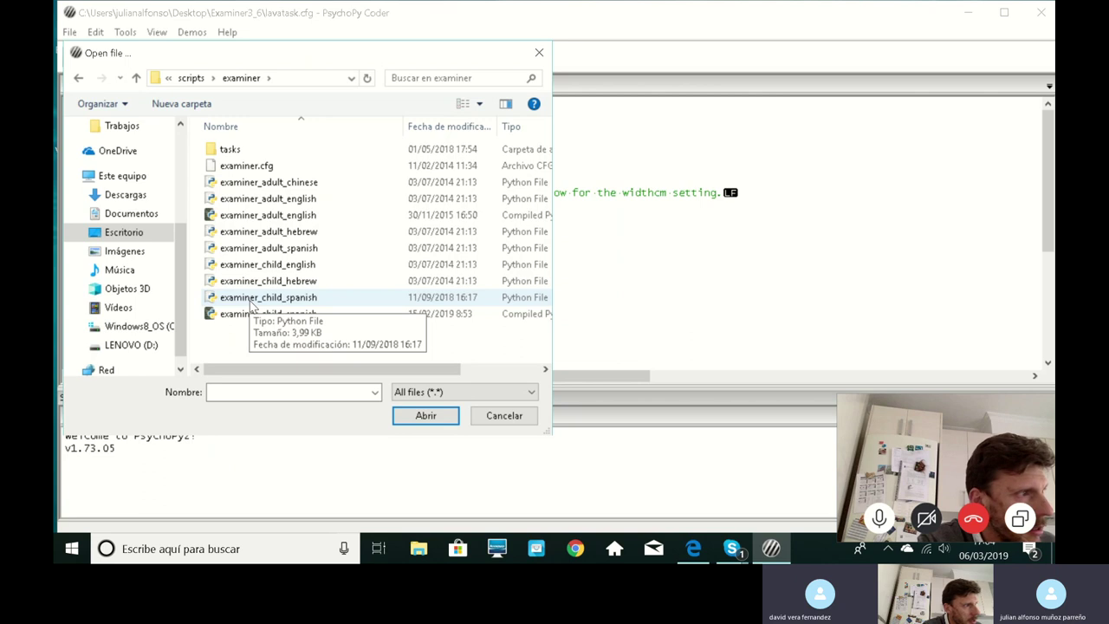
{"action": "left_click", "coordinate": [252, 303]}
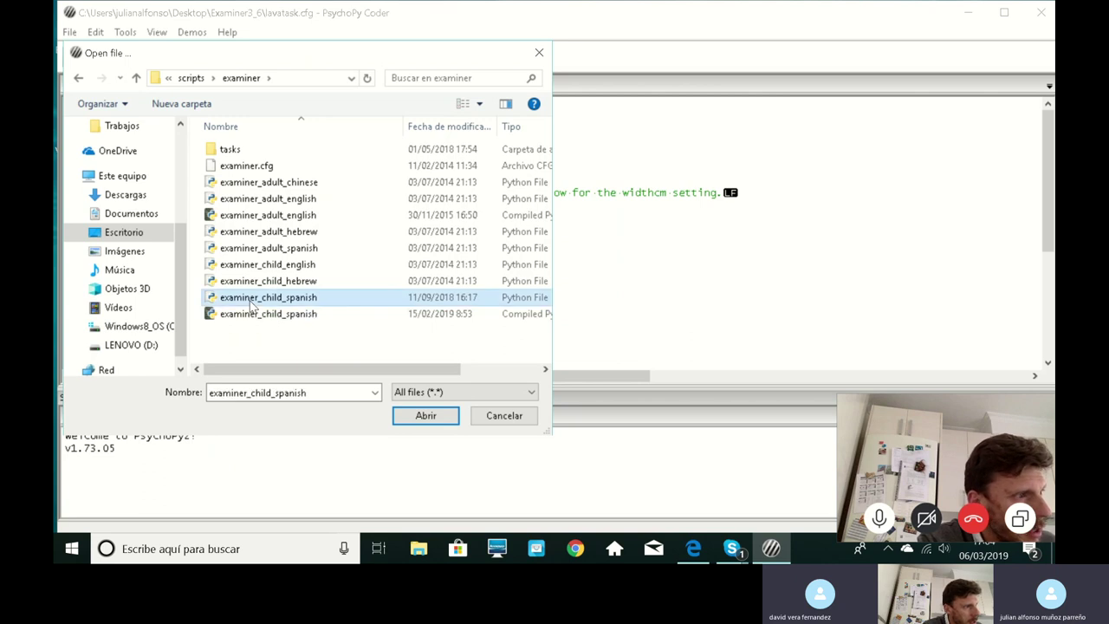
{"action": "double_click", "coordinate": [252, 302]}
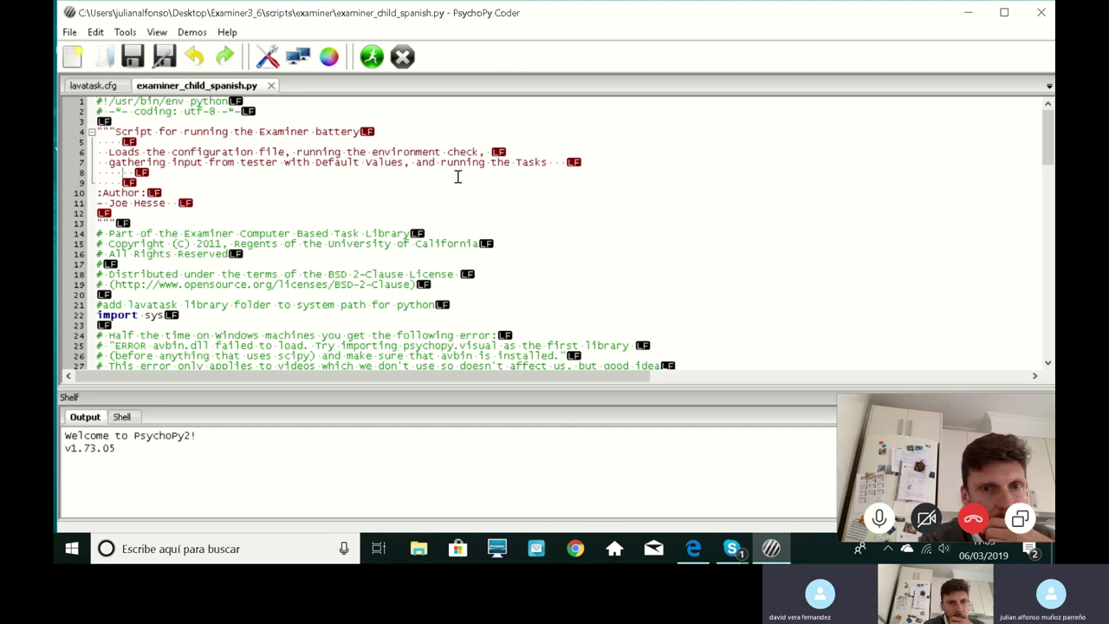
Step: Run the Spanish child battery script and start a session with subject ID 1, session number 1 and tester initials 1
{"action": "left_click", "coordinate": [371, 66]}
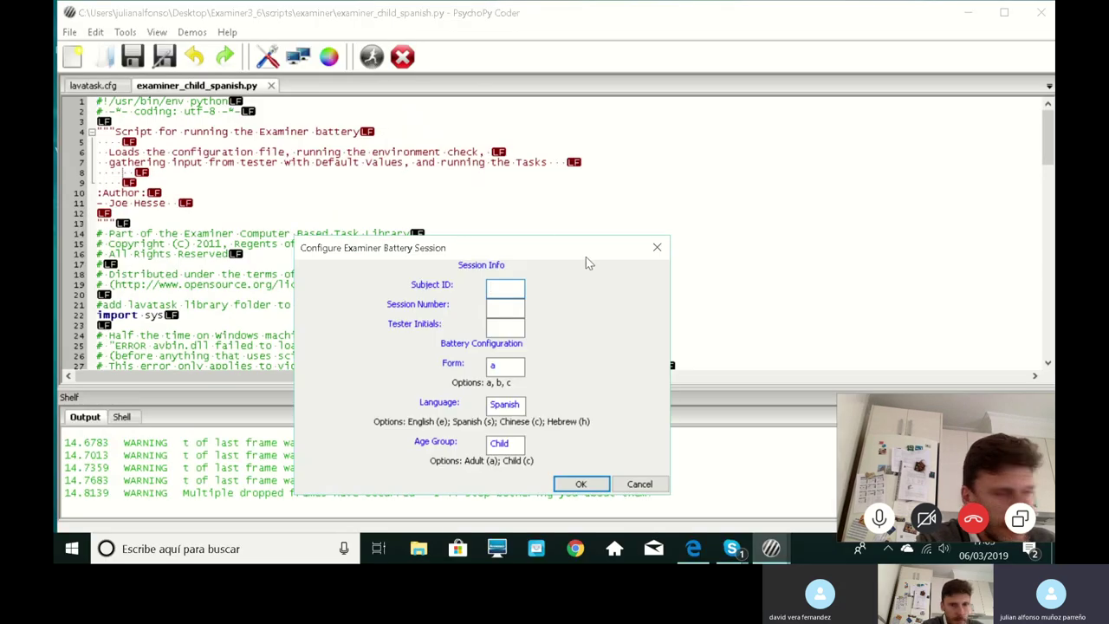
{"action": "left_click", "coordinate": [513, 367]}
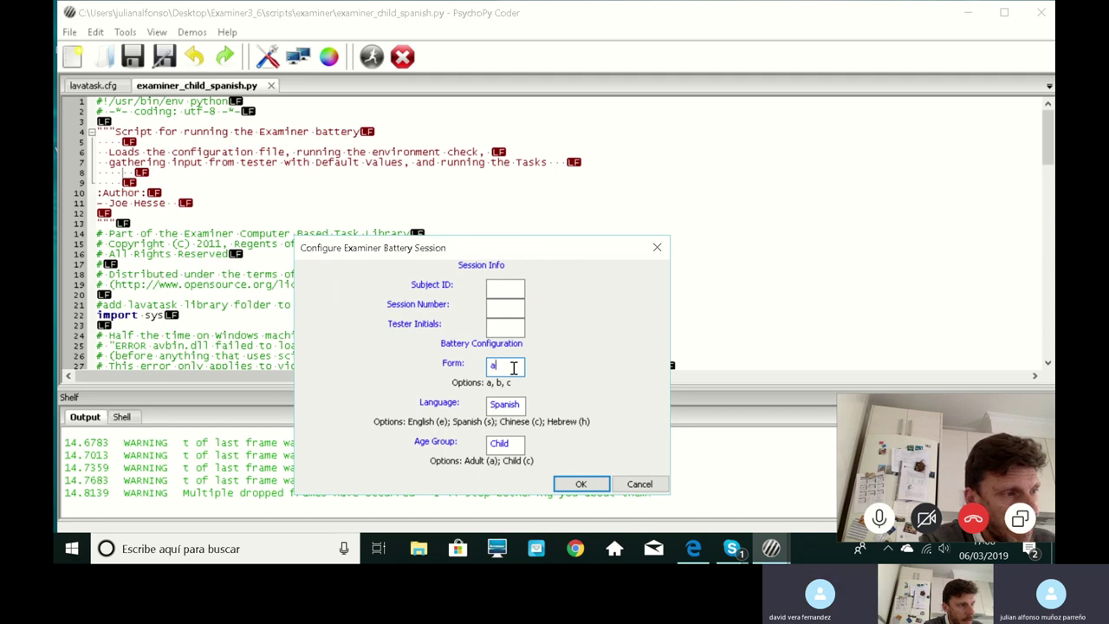
{"action": "left_click", "coordinate": [511, 289]}
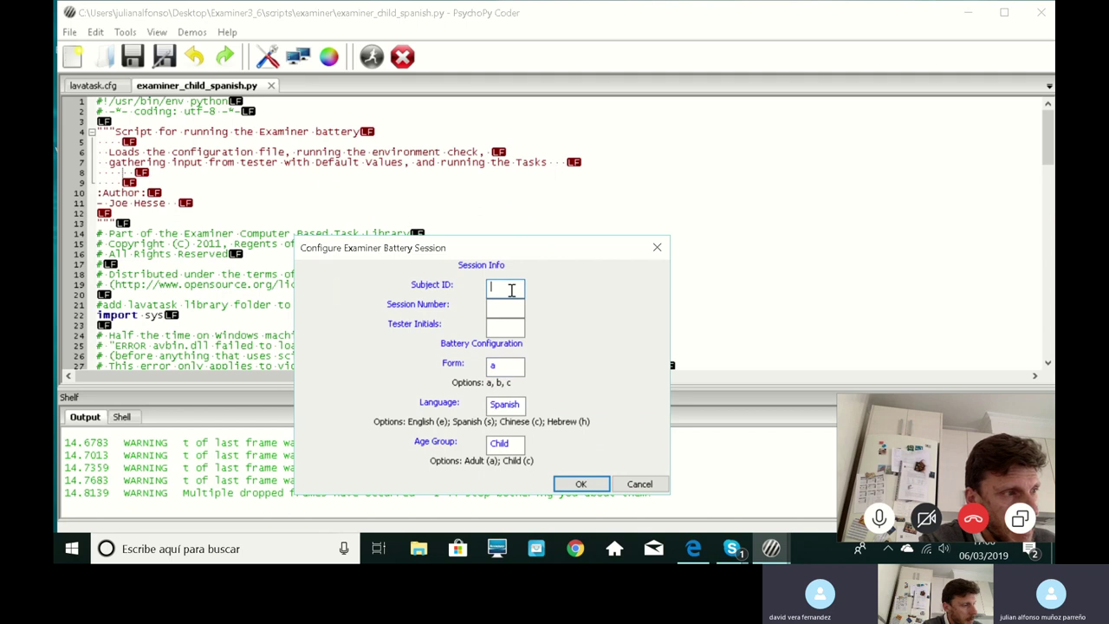
{"action": "type", "text": "1"}
{"action": "key", "text": "Tab"}
{"action": "type", "text": "1"}
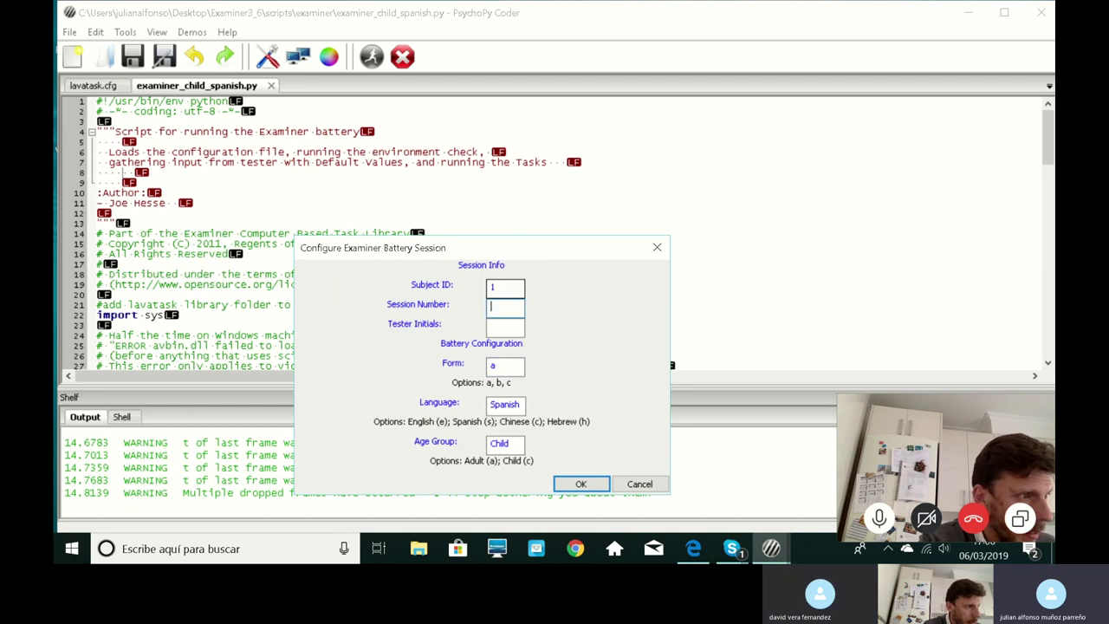
{"action": "key", "text": "Tab"}
{"action": "type", "text": "1"}
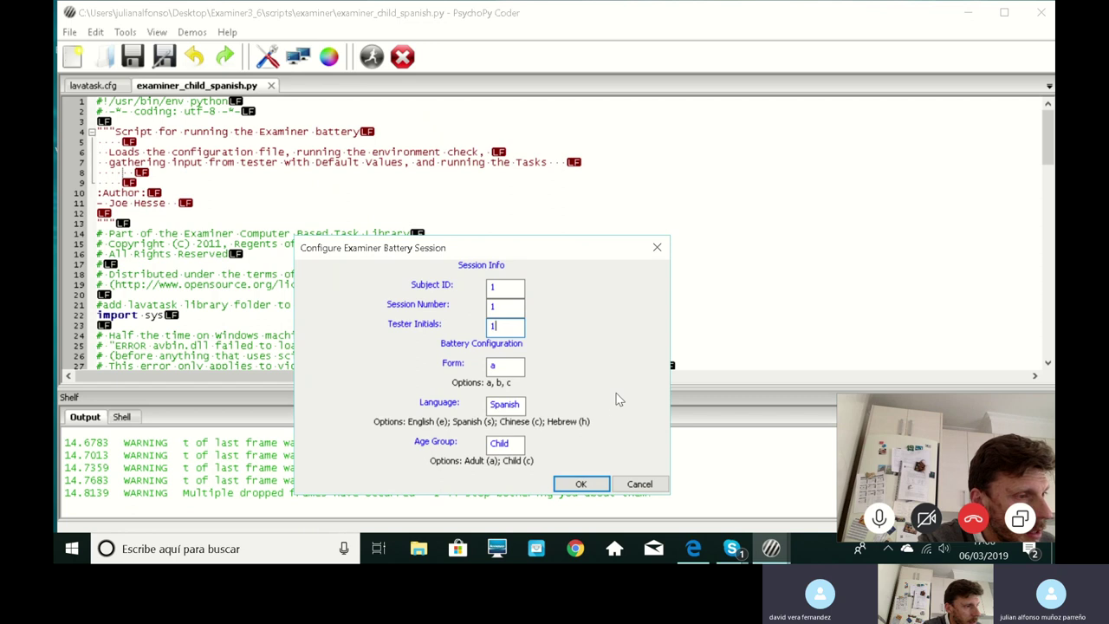
{"action": "left_click", "coordinate": [592, 486]}
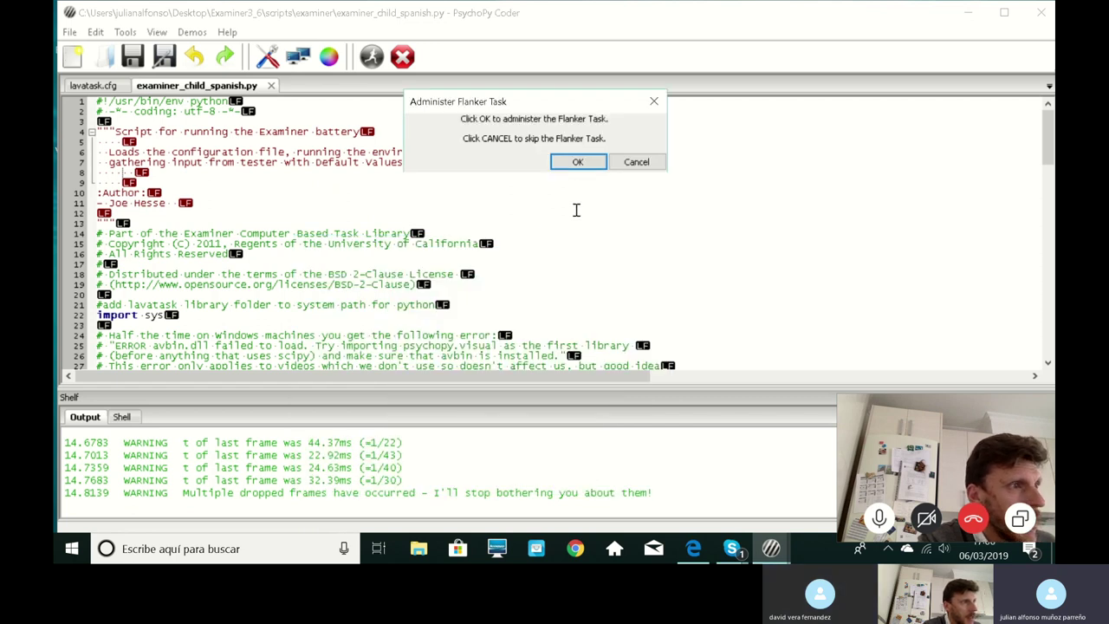
Step: Administer the Flanker Task and continue past the fish direction instructions into the practice trials
{"action": "left_click", "coordinate": [577, 163]}
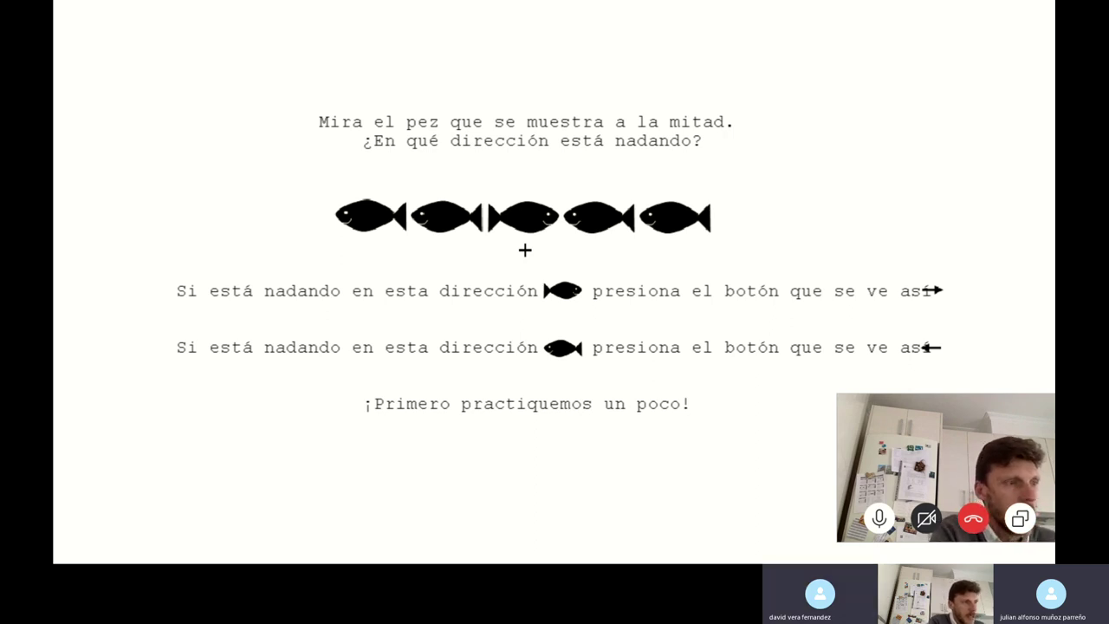
{"action": "key", "text": "space"}
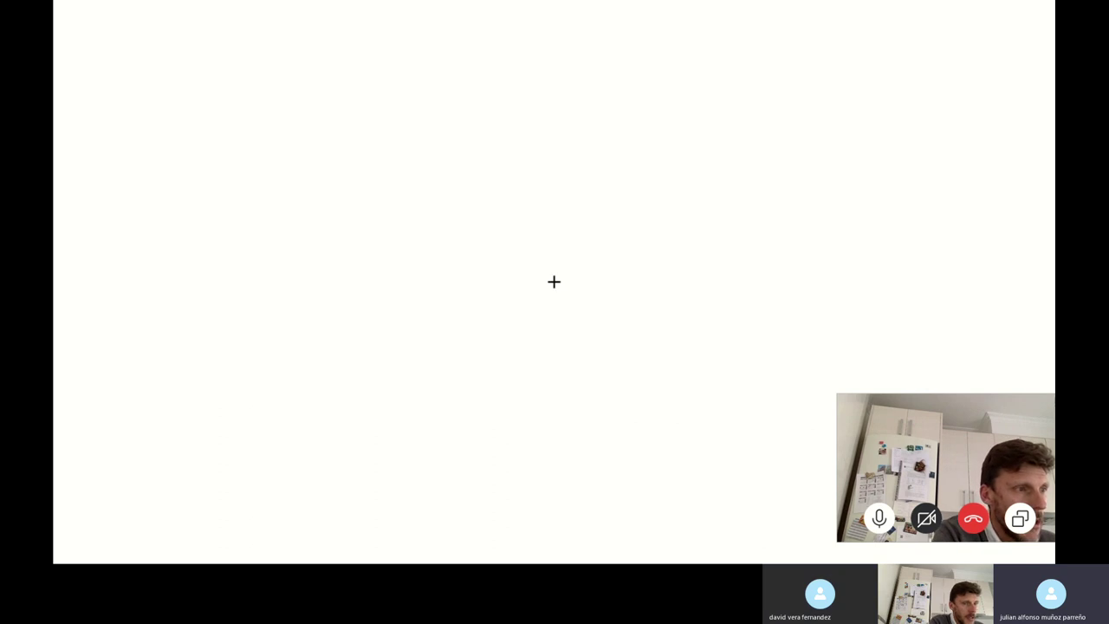
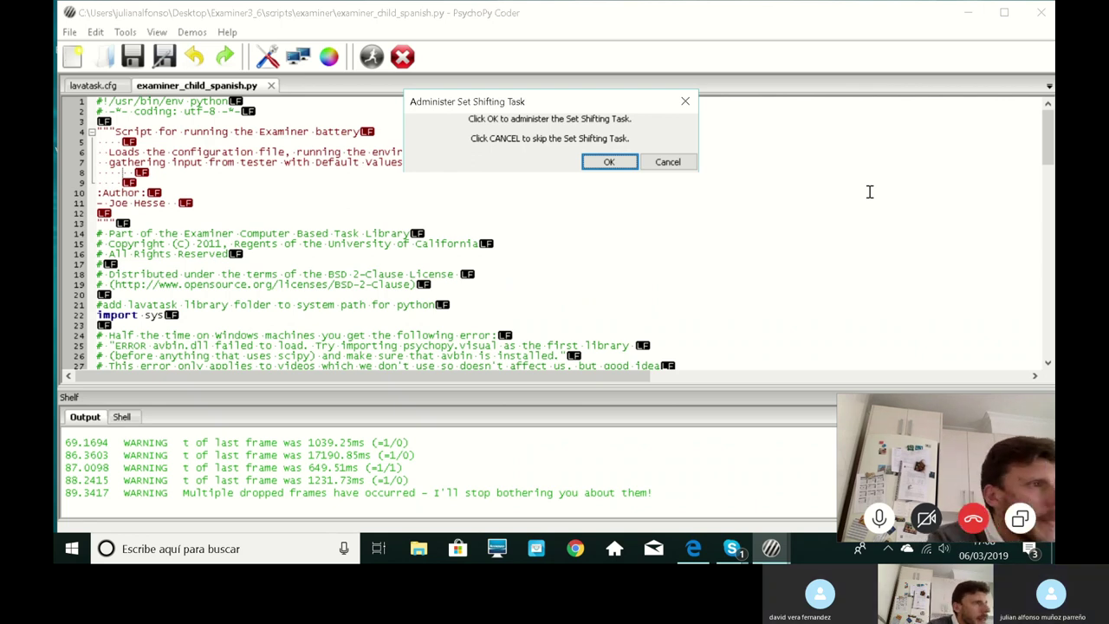
Step: Administer the Set Shifting Task, continue past its instructions, and match each central figure to the red triangle or blue rectangle by the FORMA or COLOR cue
{"action": "key", "text": "Return"}
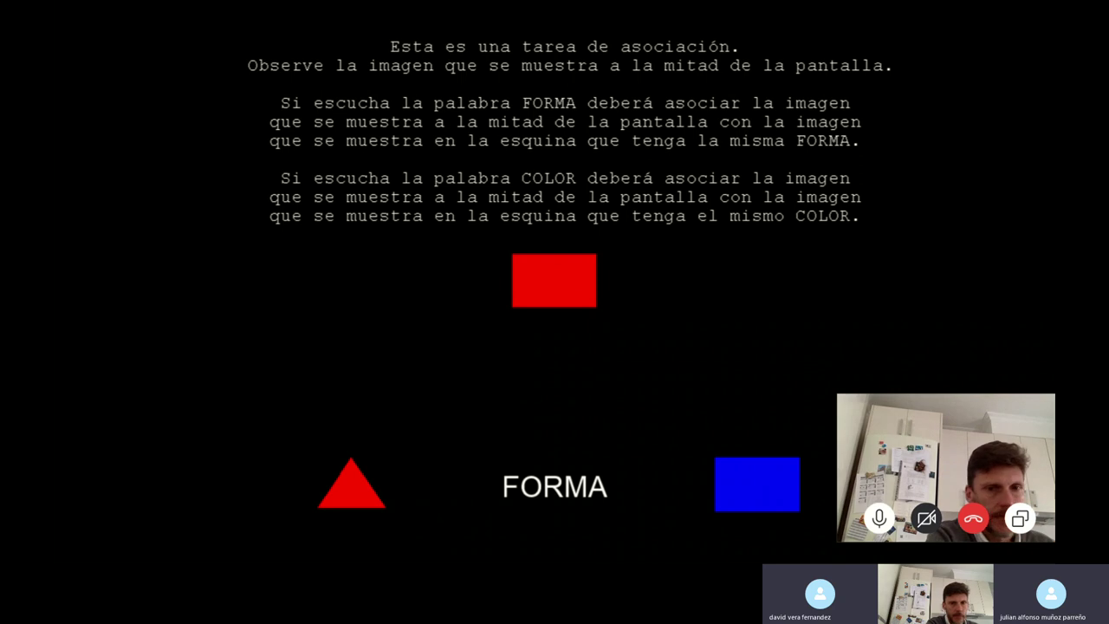
{"action": "key", "text": "space"}
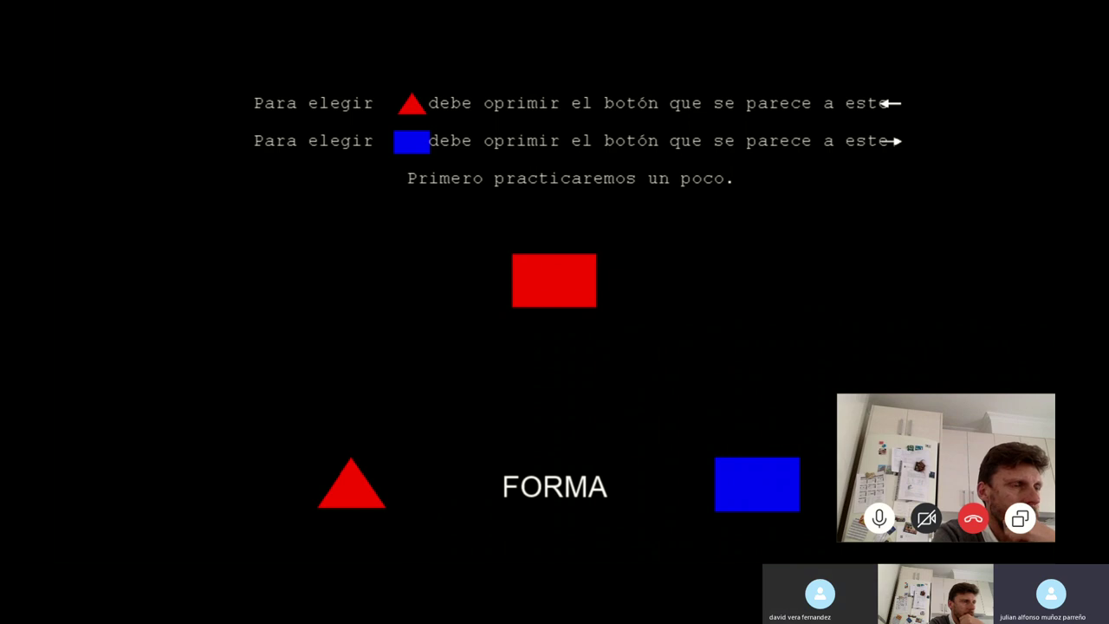
{"action": "key", "text": "Right"}
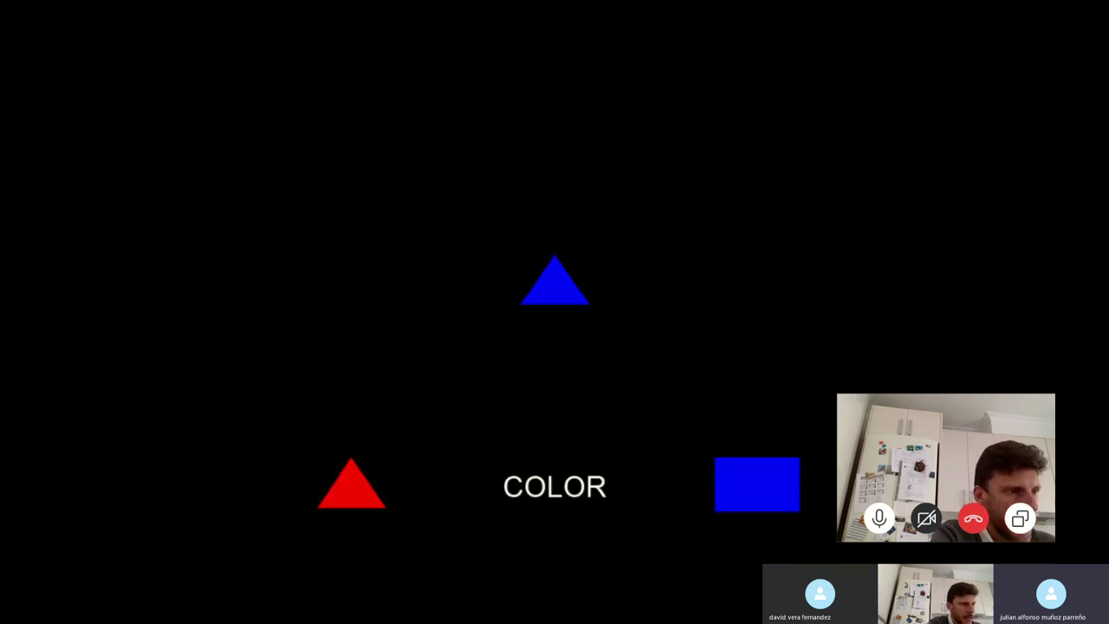
{"action": "key", "text": "Right"}
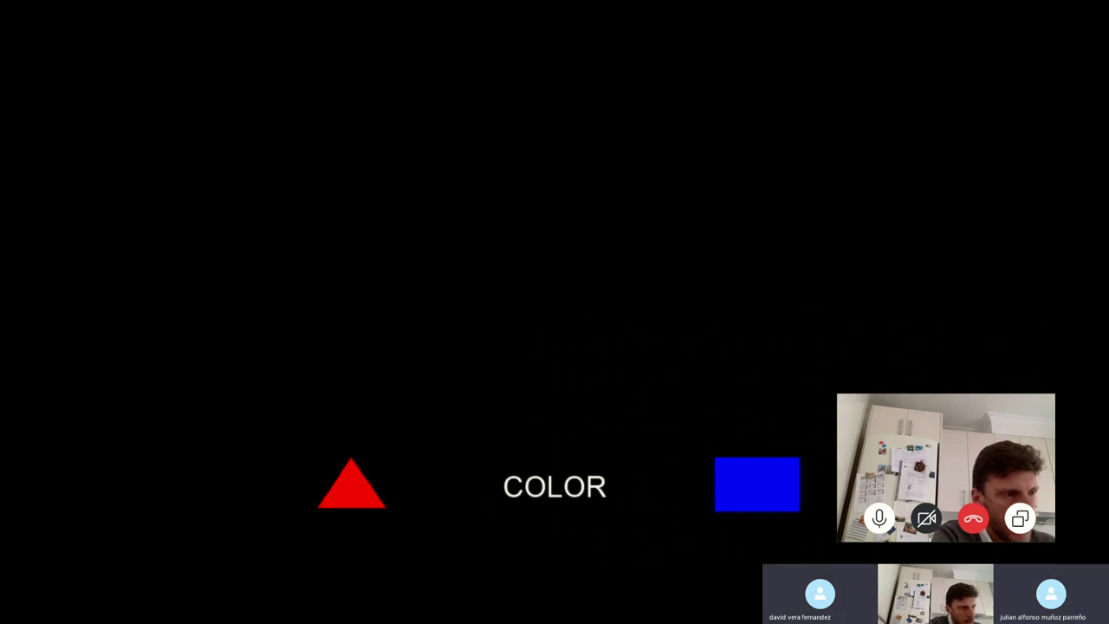
{"action": "key", "text": "Right"}
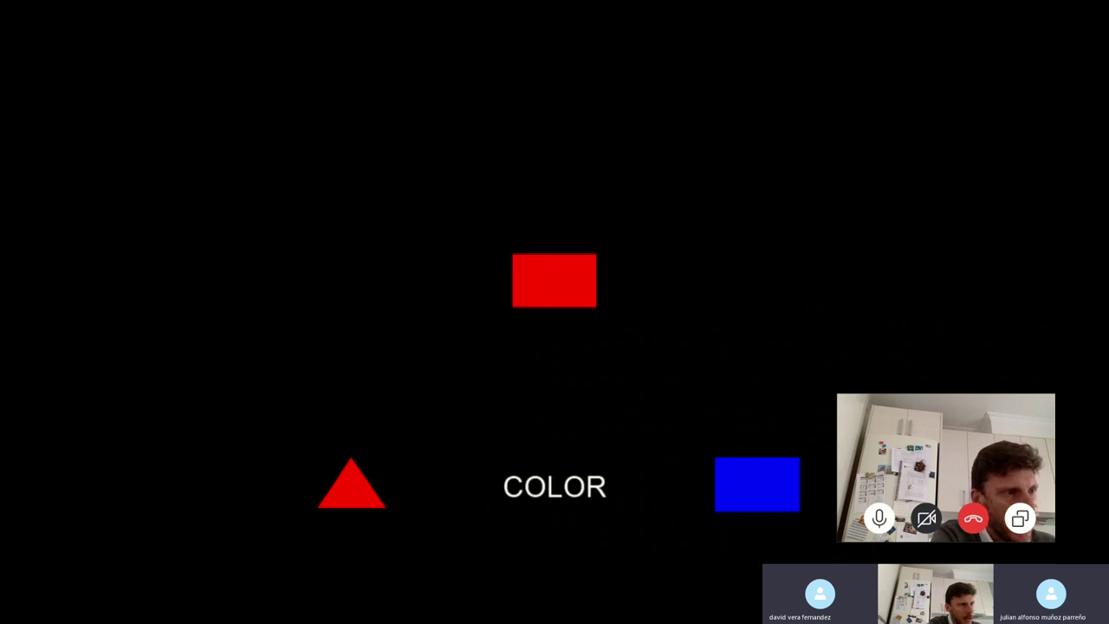
{"action": "key", "text": "Left"}
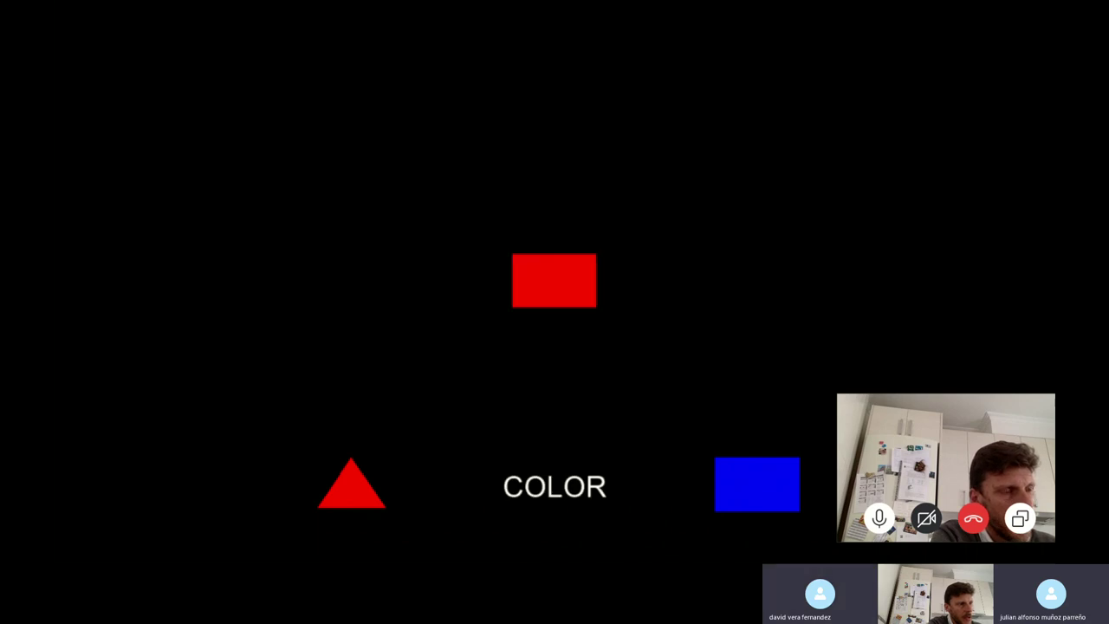
{"action": "key", "text": "Left"}
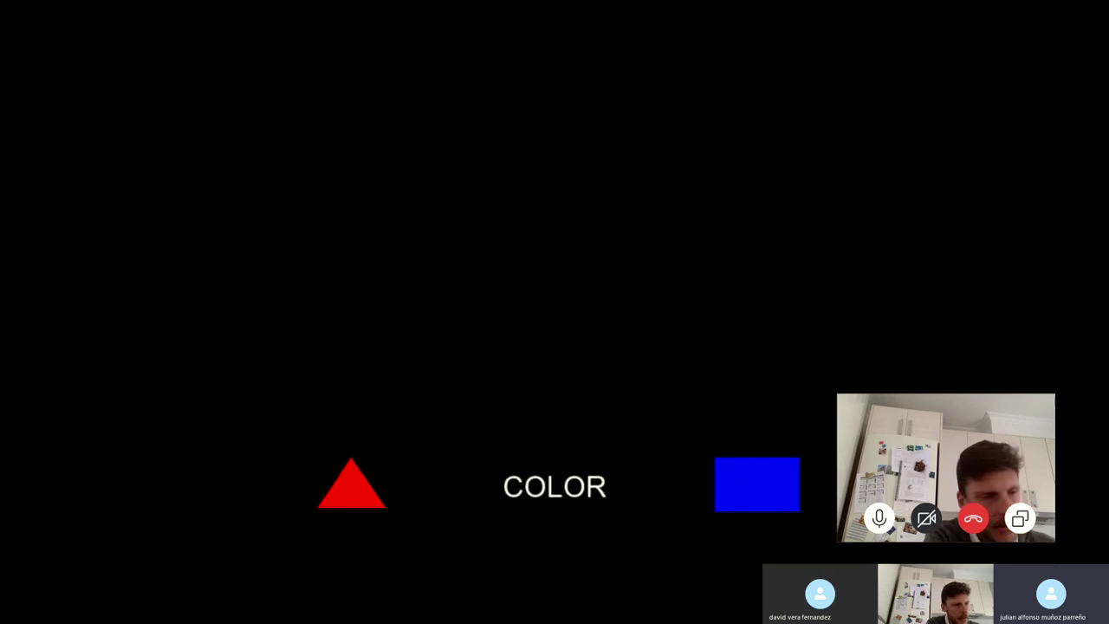
{"action": "key", "text": "Left"}
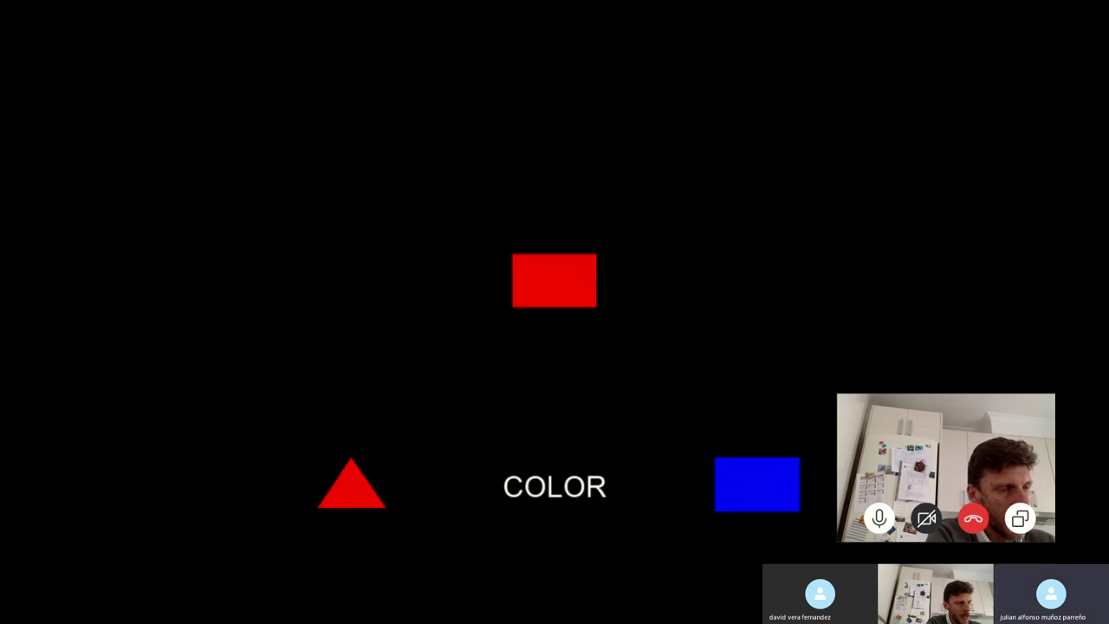
{"action": "key", "text": "Left"}
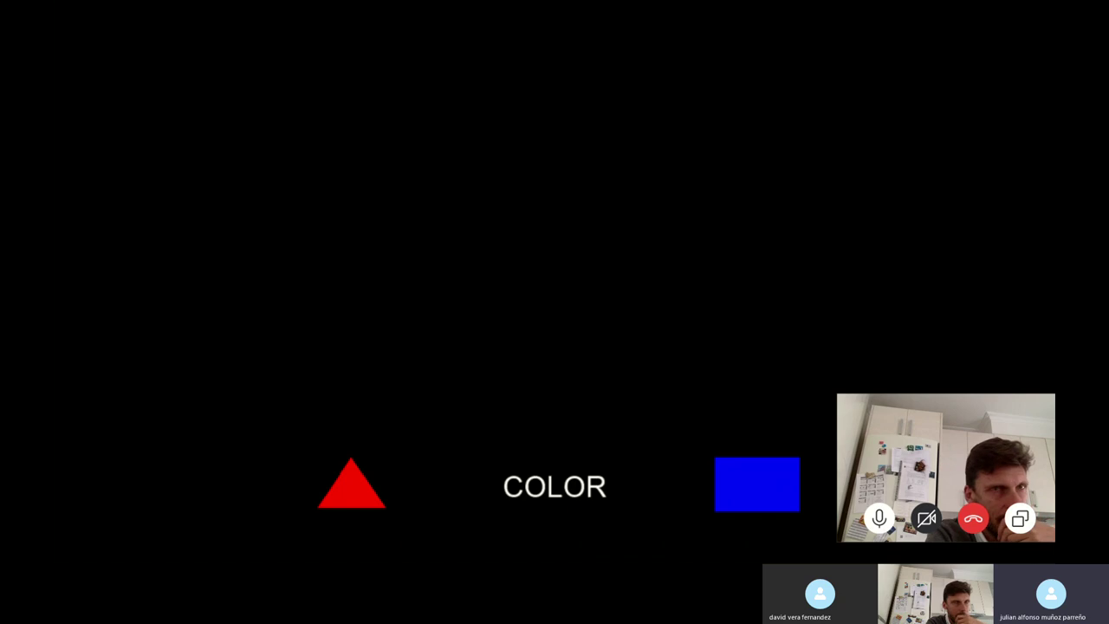
{"action": "key", "text": "Right"}
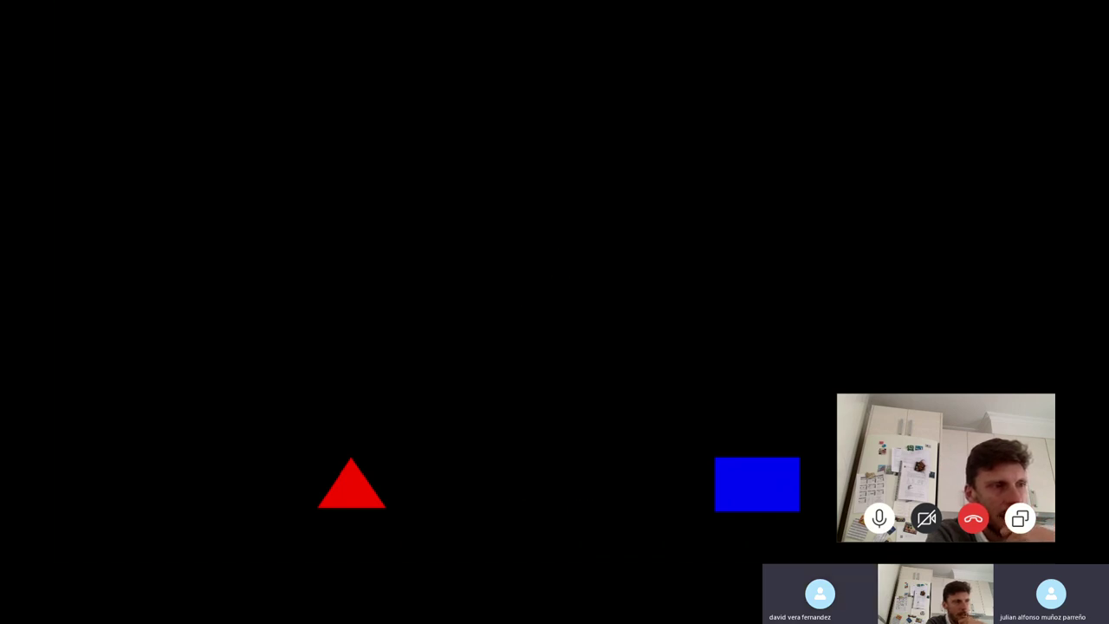
{"action": "key", "text": "Right"}
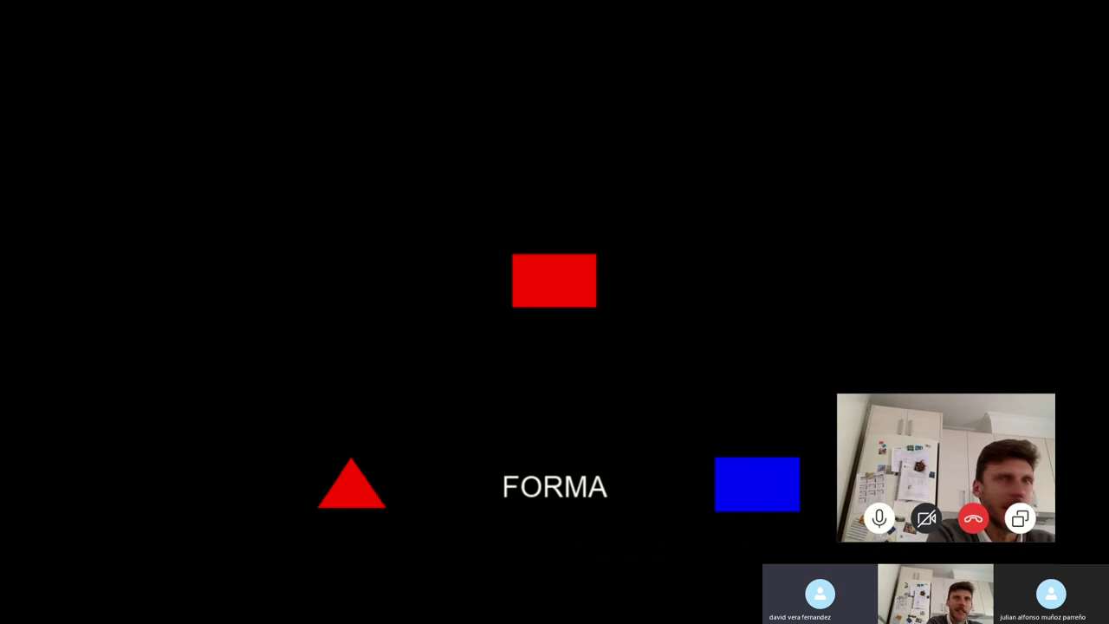
{"action": "key", "text": "Right"}
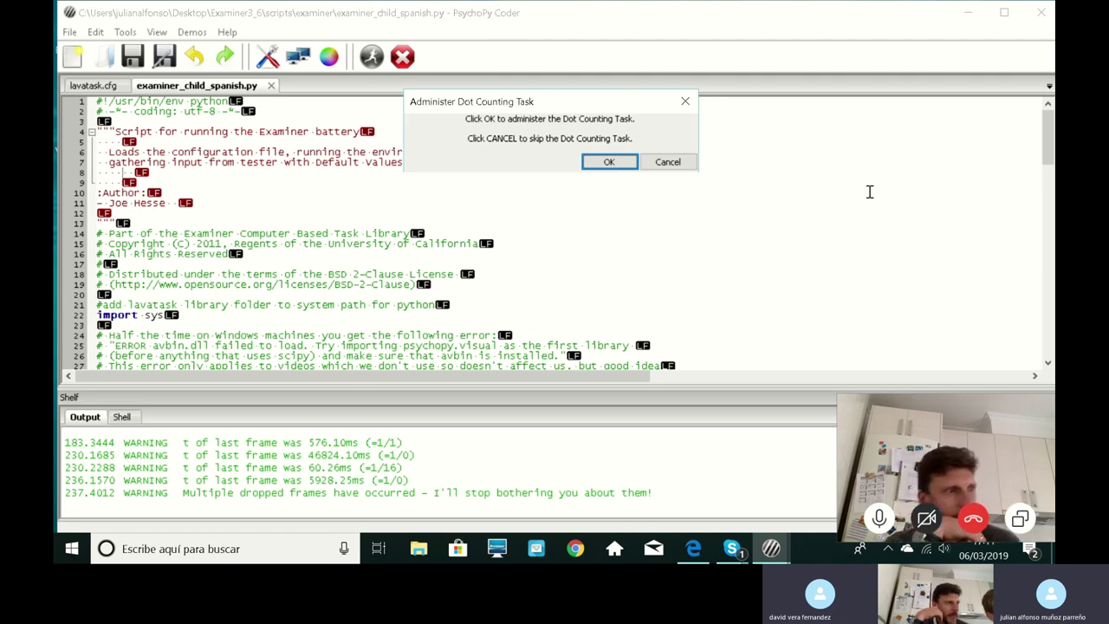
Step: Administer the Dot Counting Task
{"action": "key", "text": "Return"}
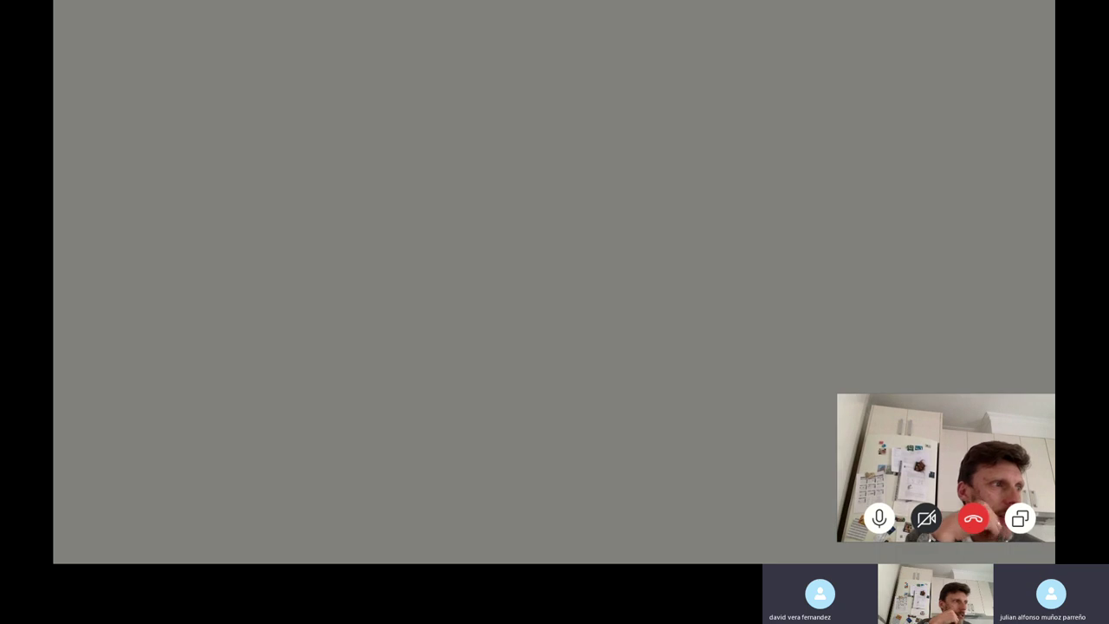